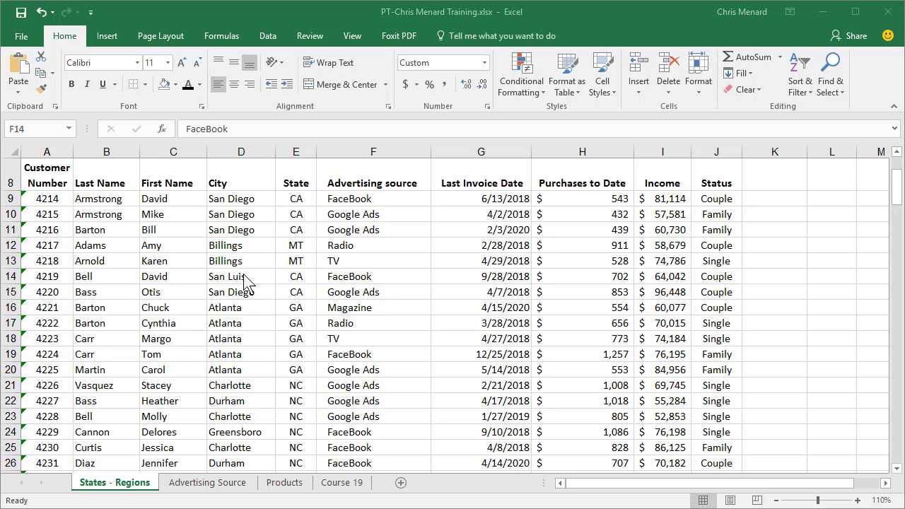
# Step: Convert the customer range A8:J43 into table Table2 with headers, filter buttons and banded rows
pyautogui.scroll(3, 240, 272)
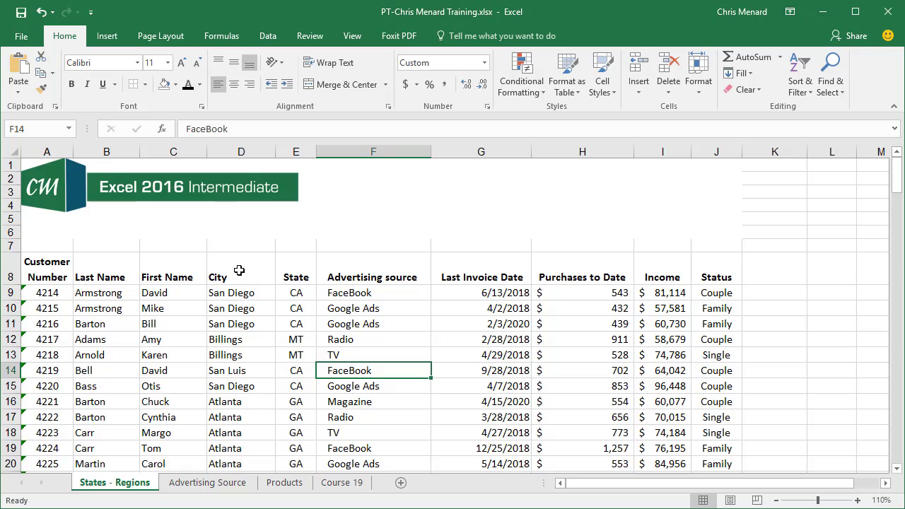
pyautogui.scroll(-8, 239, 270)
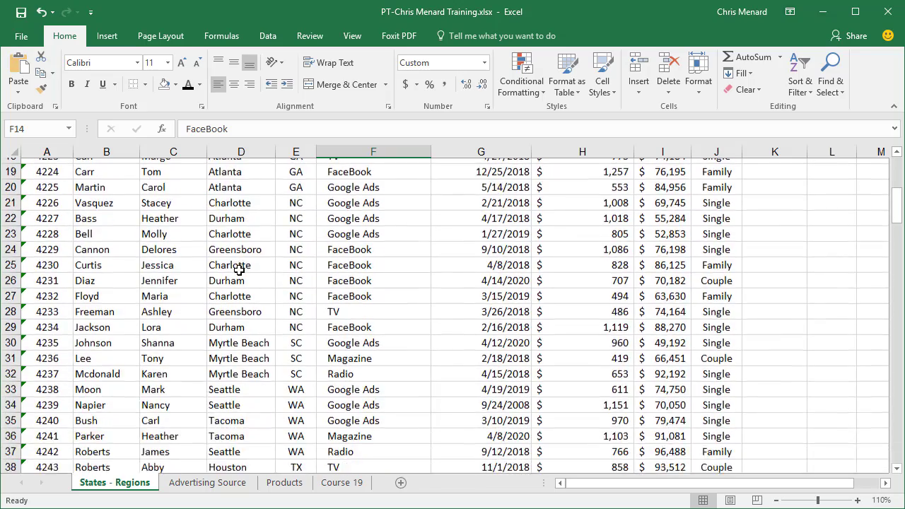
pyautogui.scroll(-1, 239, 270)
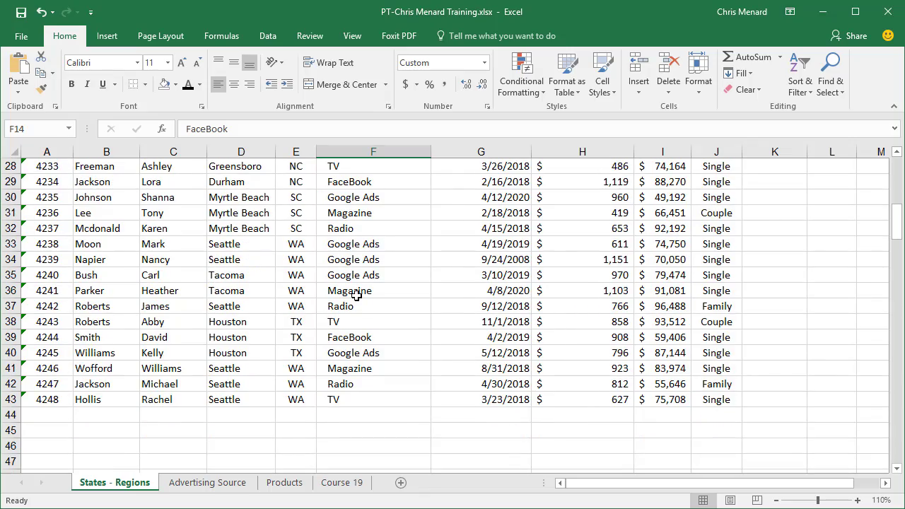
pyautogui.scroll(8, 359, 292)
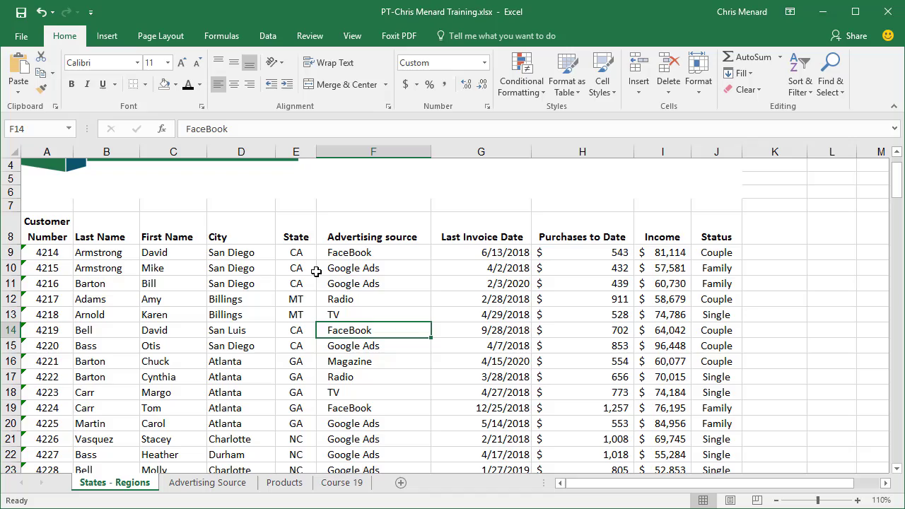
pyautogui.scroll(-3, 353, 281)
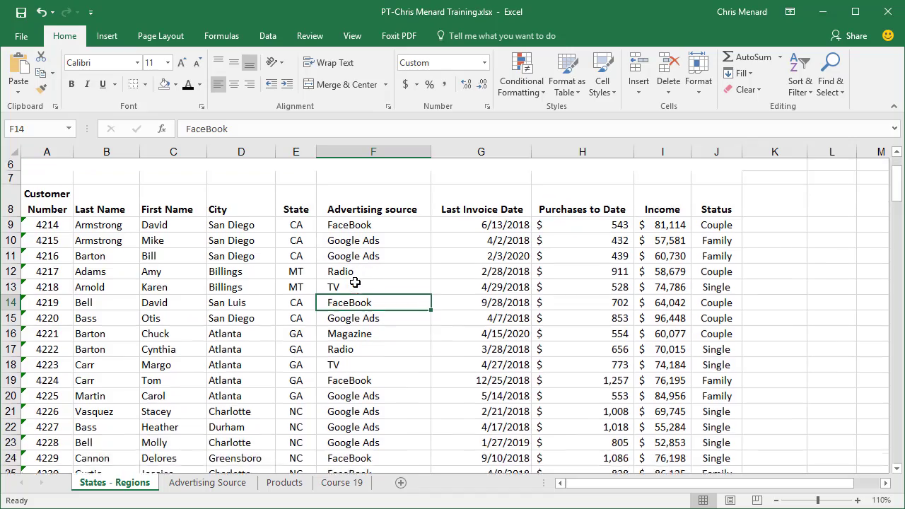
pyautogui.scroll(-4, 354, 282)
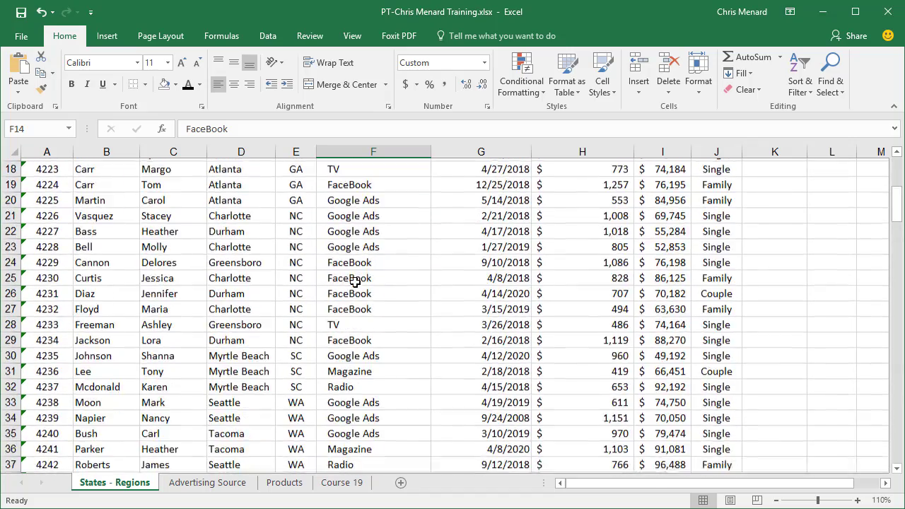
pyautogui.scroll(5, 355, 282)
pyautogui.scroll(3, 354, 282)
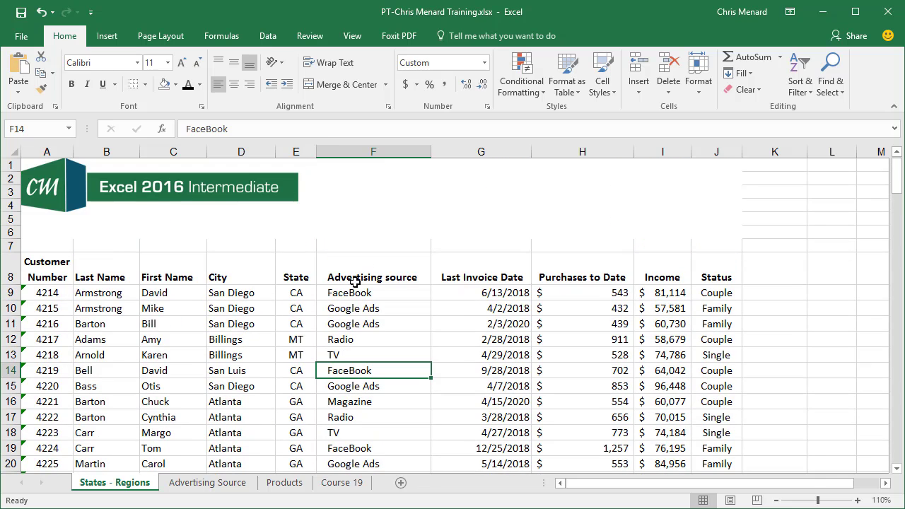
pyautogui.click(314, 306)
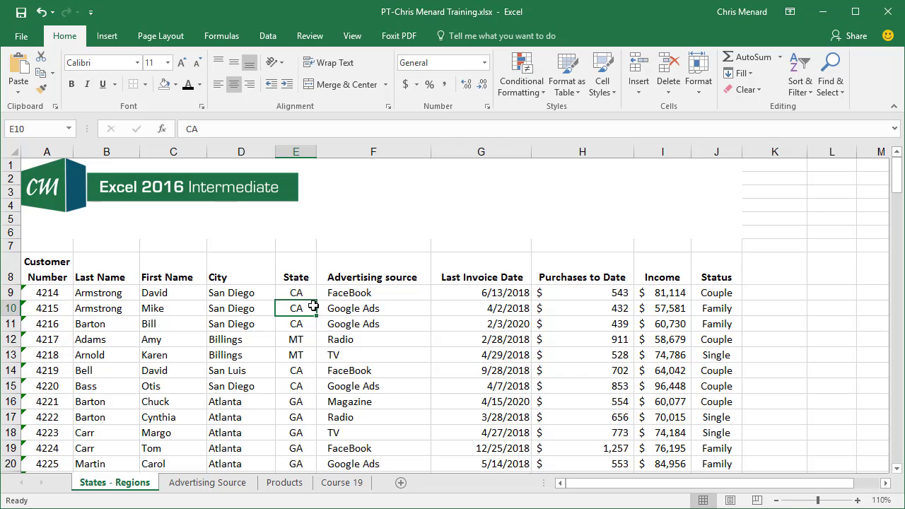
pyautogui.hotkey('ctrl', 't')
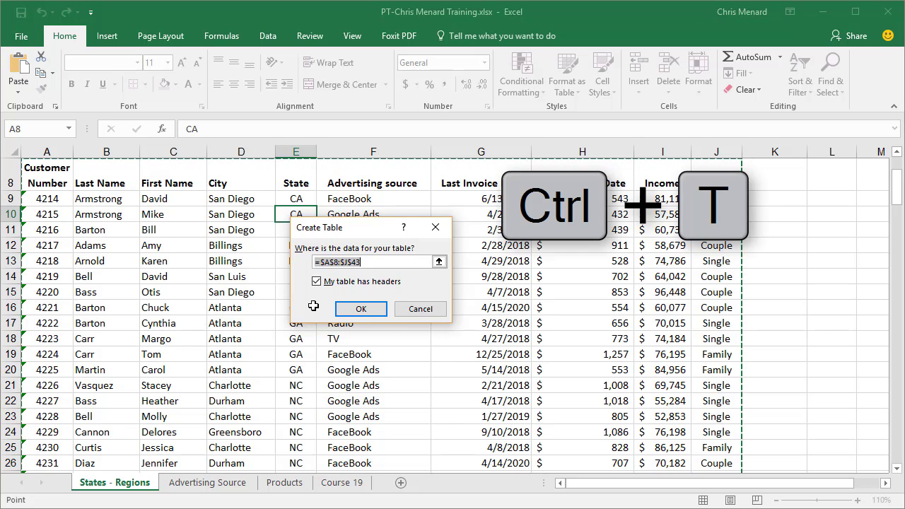
pyautogui.click(367, 315)
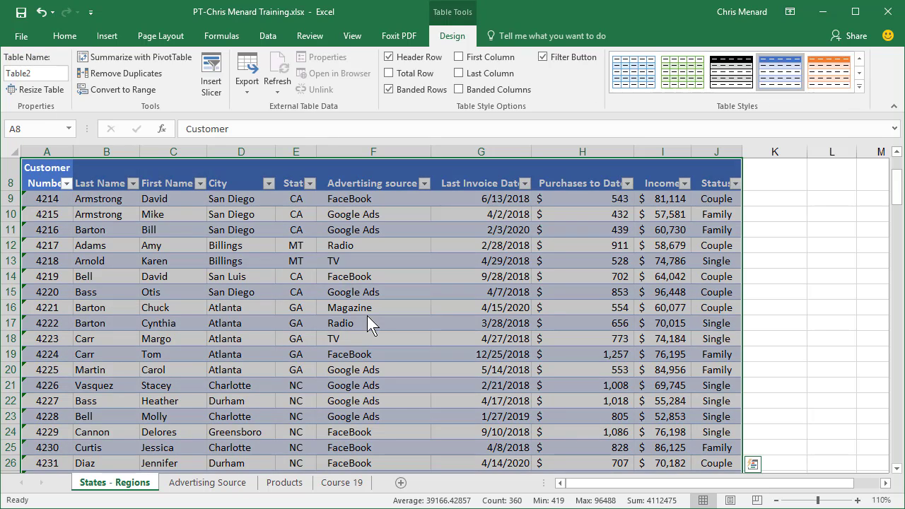
pyautogui.click(334, 228)
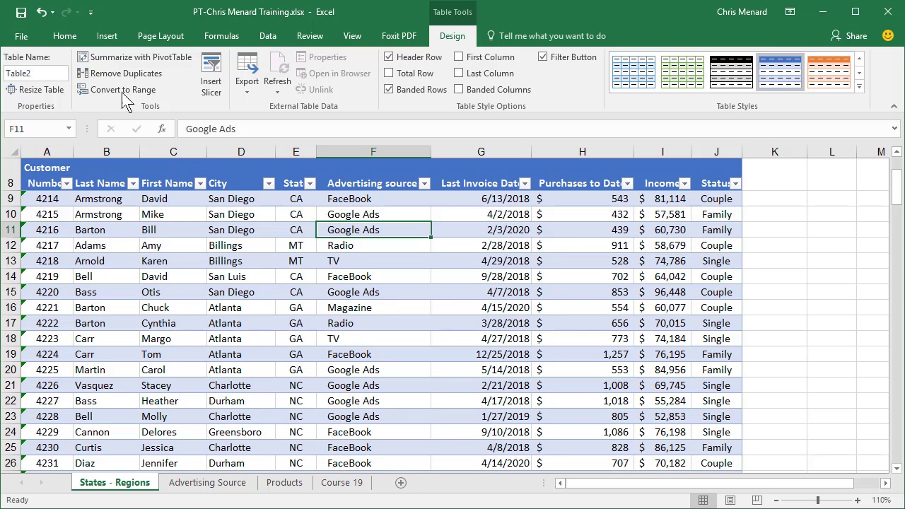
# Step: Create a PivotTable from Table2 on a new sheet summing Purchases to Date by State (total 27309)
pyautogui.click(107, 36)
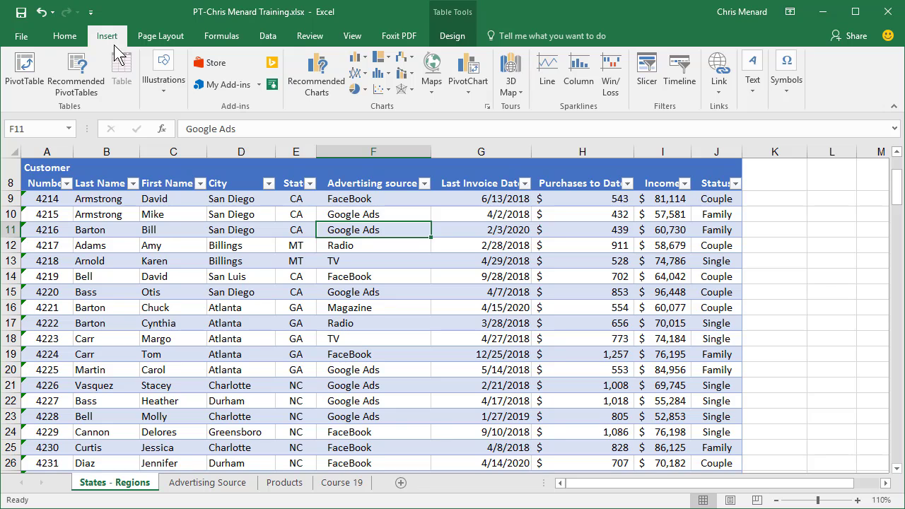
pyautogui.click(26, 78)
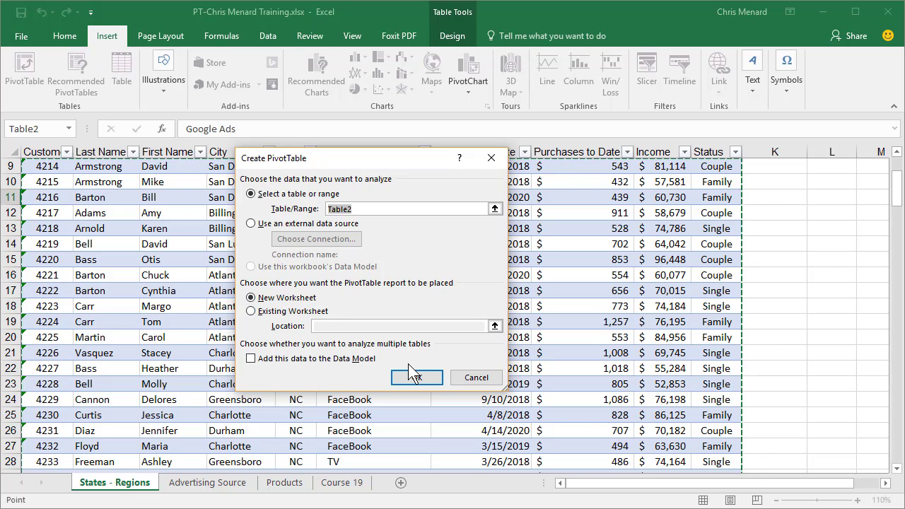
pyautogui.click(417, 378)
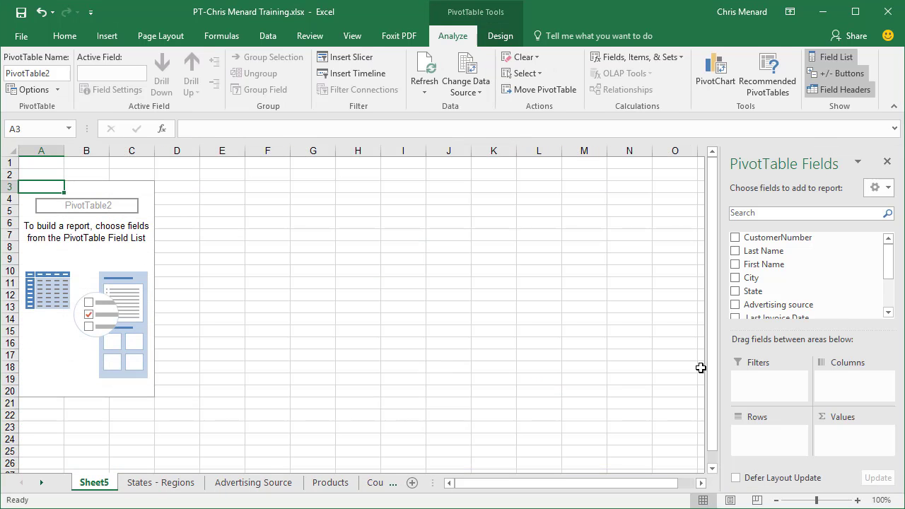
pyautogui.click(736, 292)
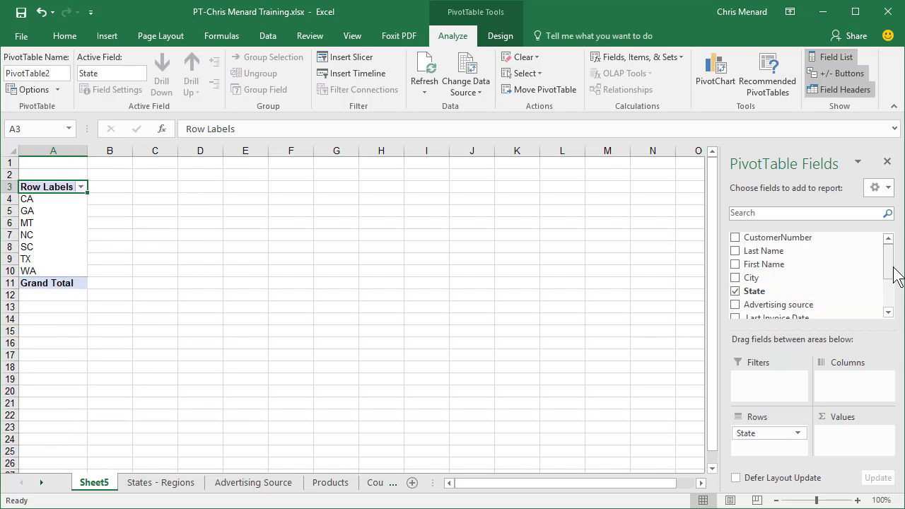
pyautogui.moveTo(894, 270); pyautogui.dragTo(895, 294)
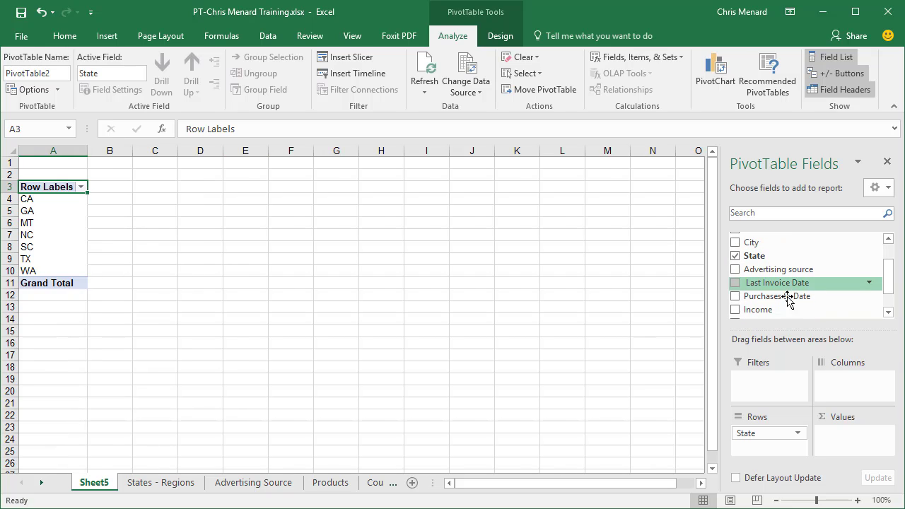
pyautogui.click(736, 297)
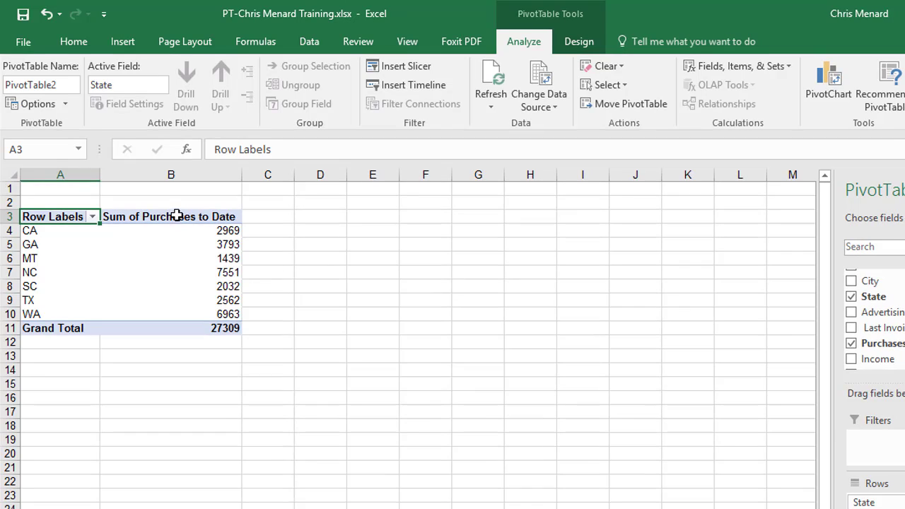
# Step: Format the pivot's Purchases to Date values as Currency with 0 decimal places
pyautogui.doubleClick(168, 222)
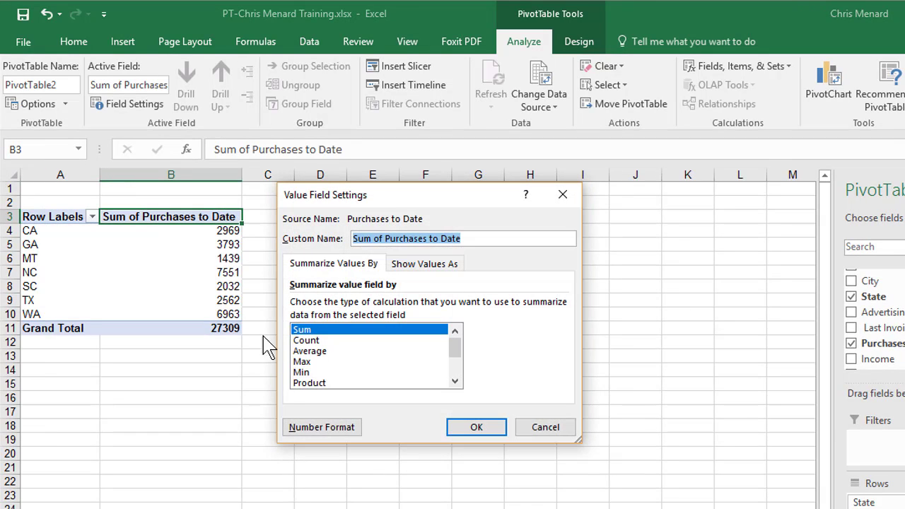
pyautogui.click(322, 427)
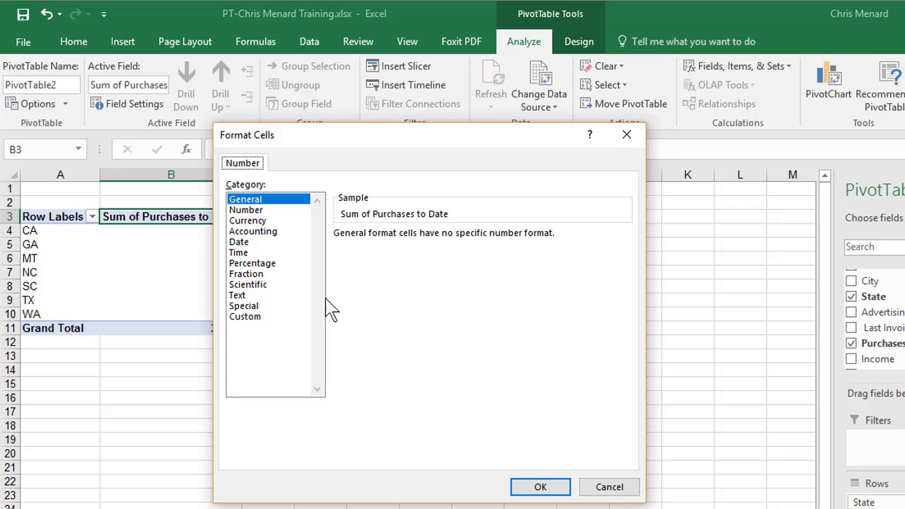
pyautogui.click(253, 222)
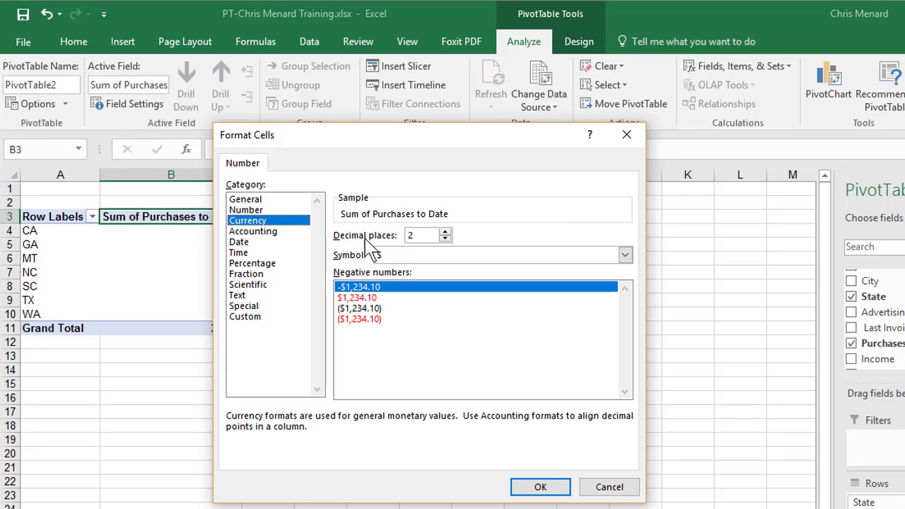
pyautogui.click(445, 239)
pyautogui.click(445, 239)
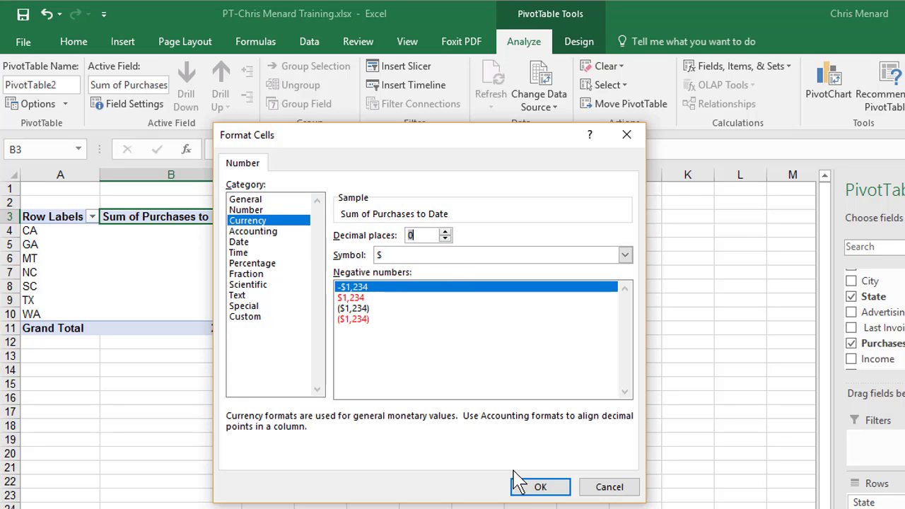
pyautogui.click(537, 488)
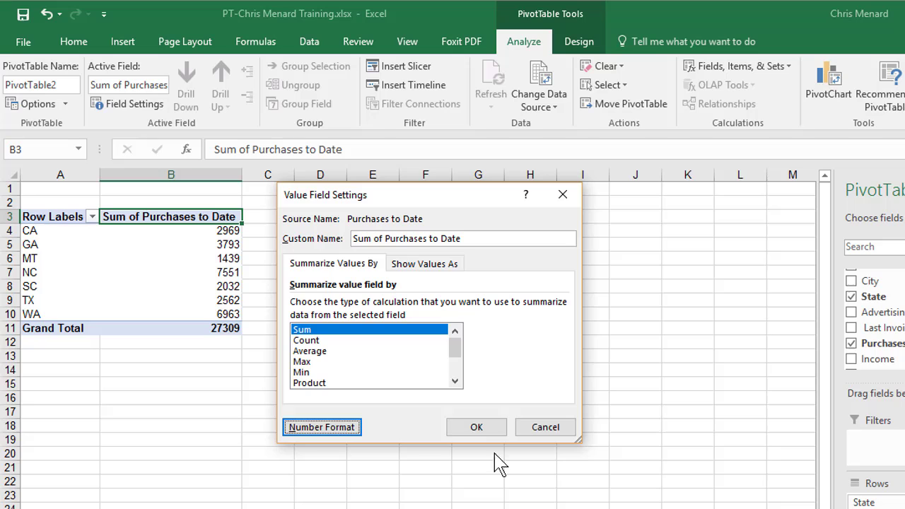
pyautogui.click(459, 429)
# Step: Rename the value column header to 'Sum PTD' and narrow column B to fit
pyautogui.moveTo(241, 175)
pyautogui.mouseDown()
pyautogui.moveTo(208, 177)
pyautogui.moveTo(224, 176)
pyautogui.mouseUp()
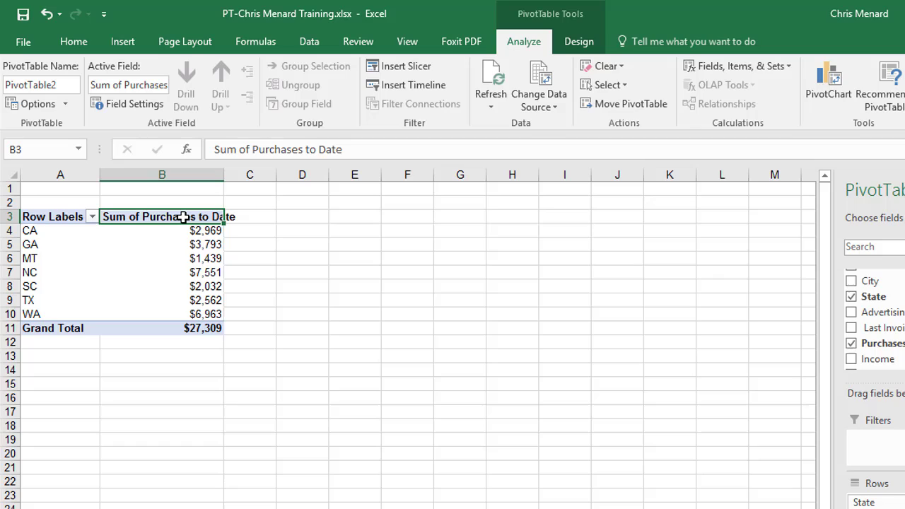
pyautogui.write('Sum PTD')
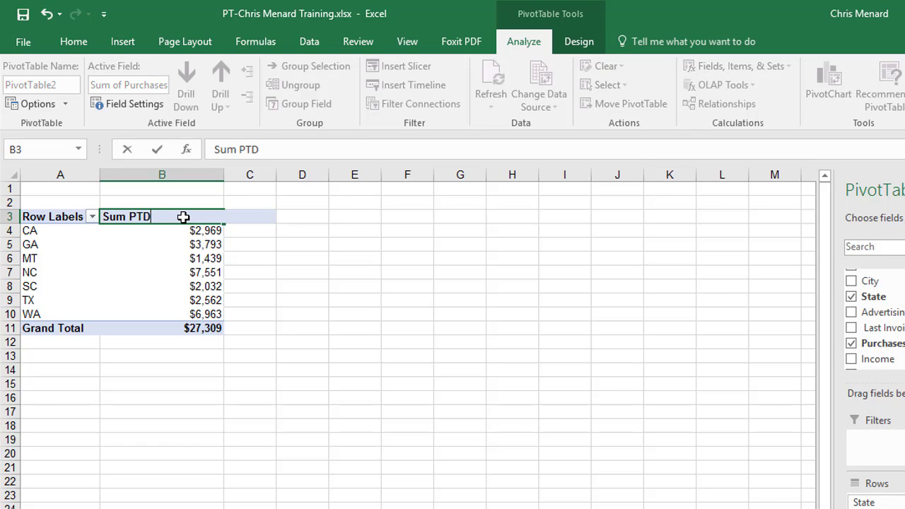
pyautogui.press('Return')
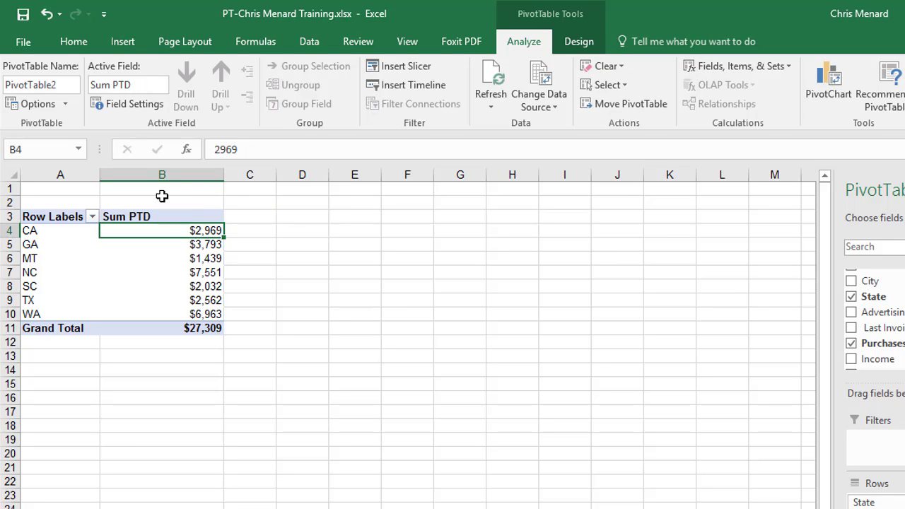
pyautogui.moveTo(219, 175); pyautogui.dragTo(210, 176)
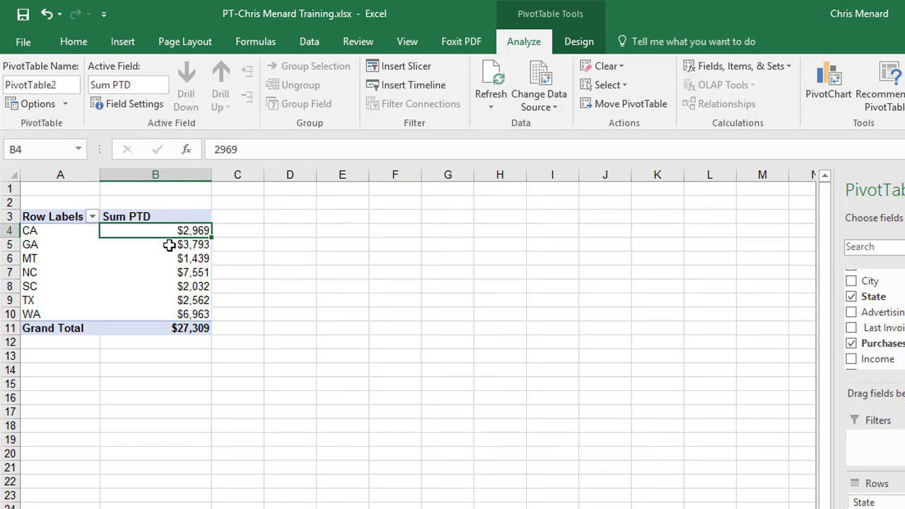
pyautogui.moveTo(154, 255)
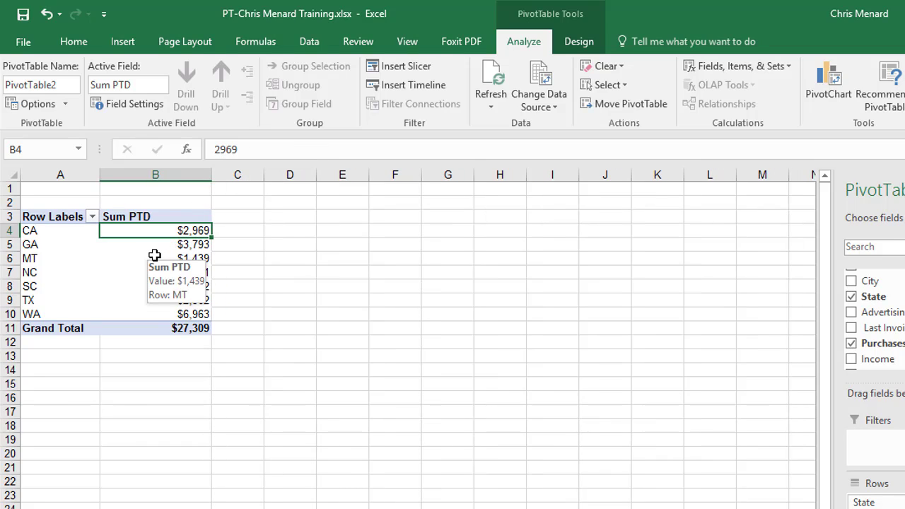
pyautogui.moveTo(131, 268)
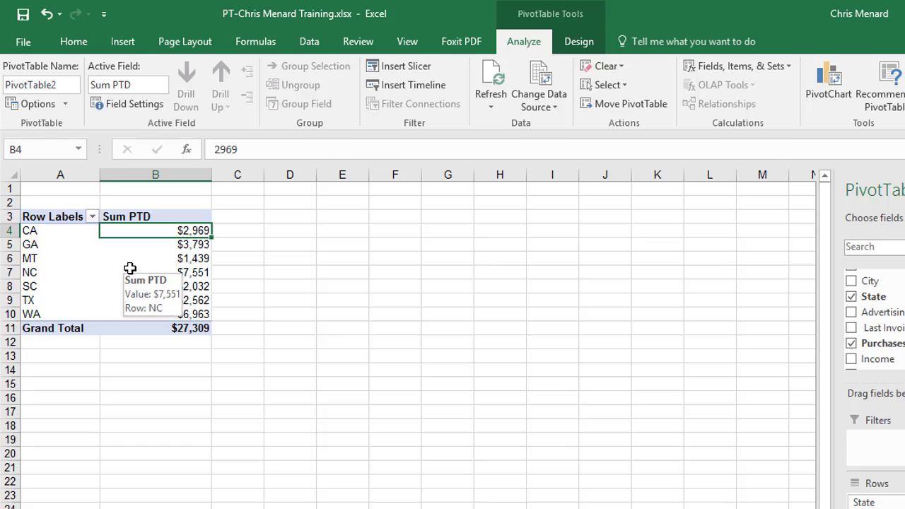
# Step: Group the CA, MT and WA pivot rows into Group1, totalling $11,371
pyautogui.click(33, 230)
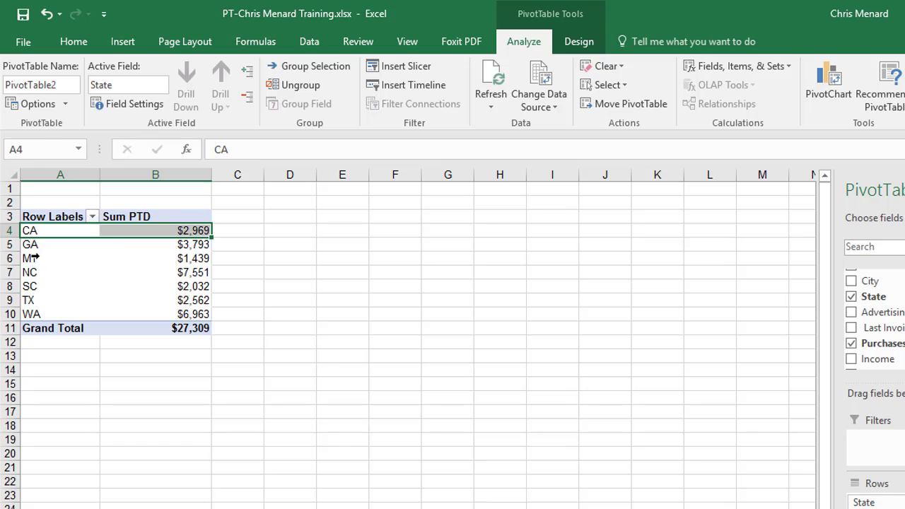
pyautogui.click(33, 258)
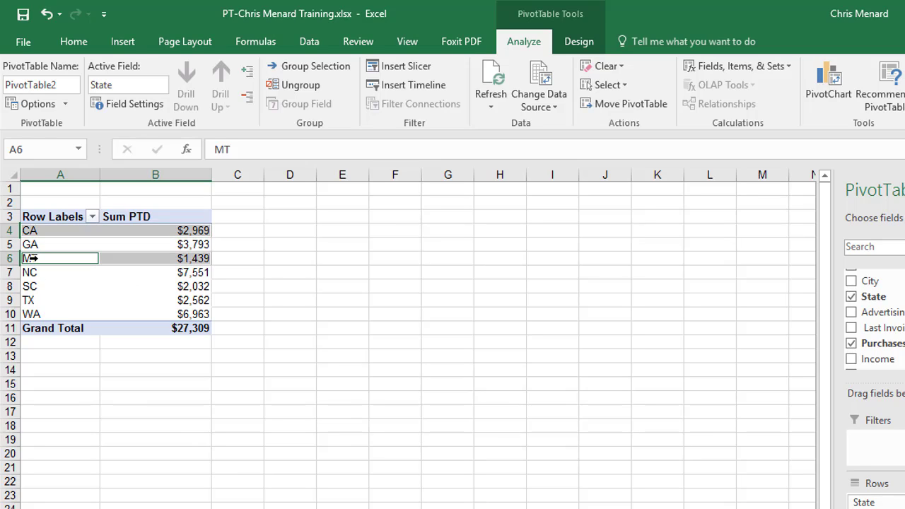
pyautogui.keyDown('ctrl'); pyautogui.click(35, 314); pyautogui.keyUp('ctrl')
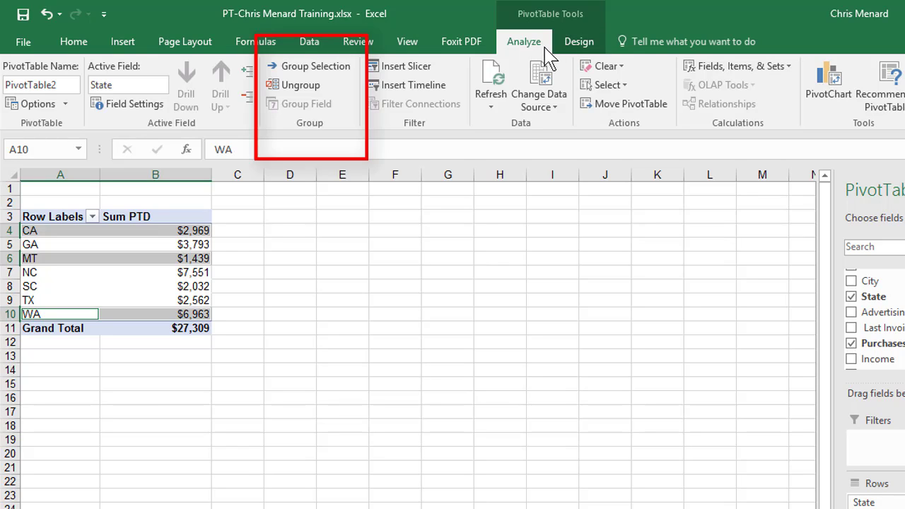
pyautogui.click(323, 70)
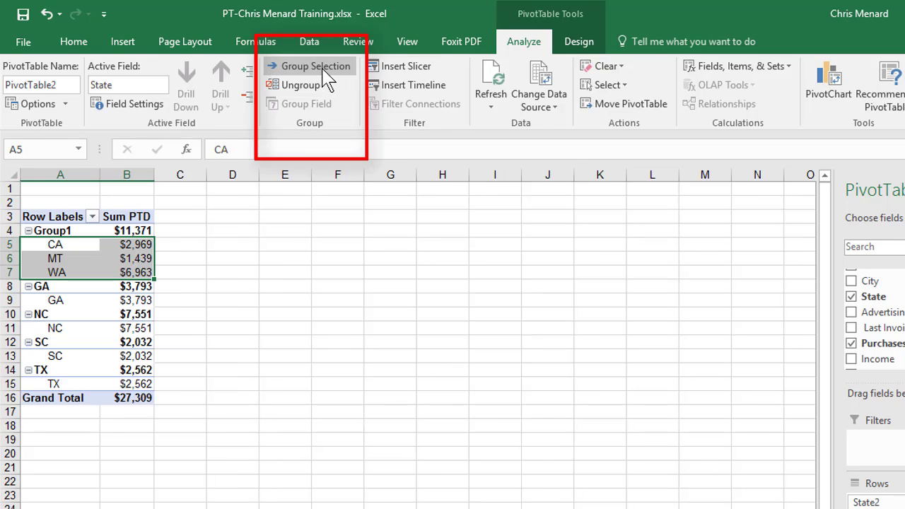
# Step: Rename Group1 to 'West'
pyautogui.click(54, 234)
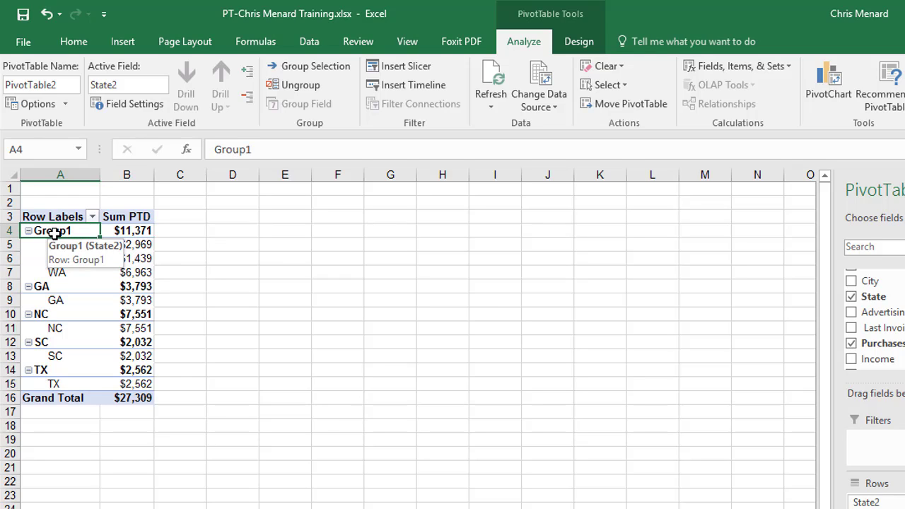
pyautogui.write('West')
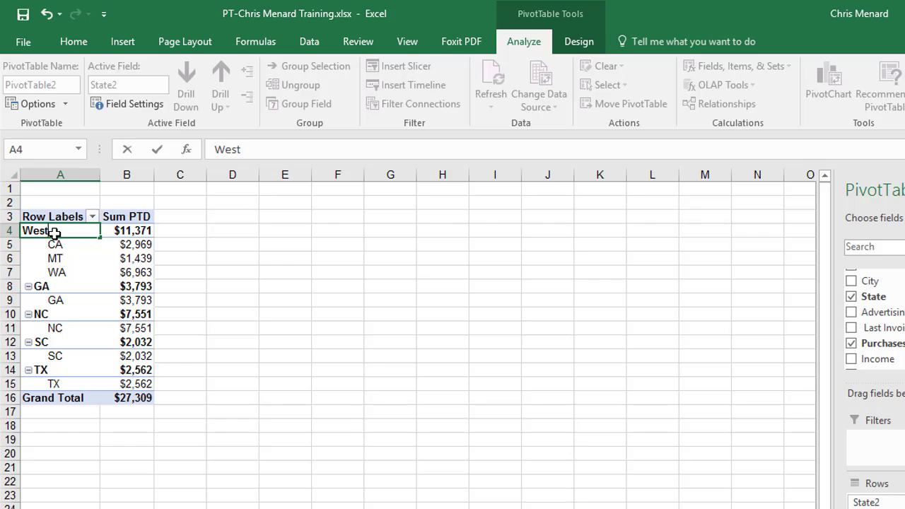
pyautogui.press('Return')
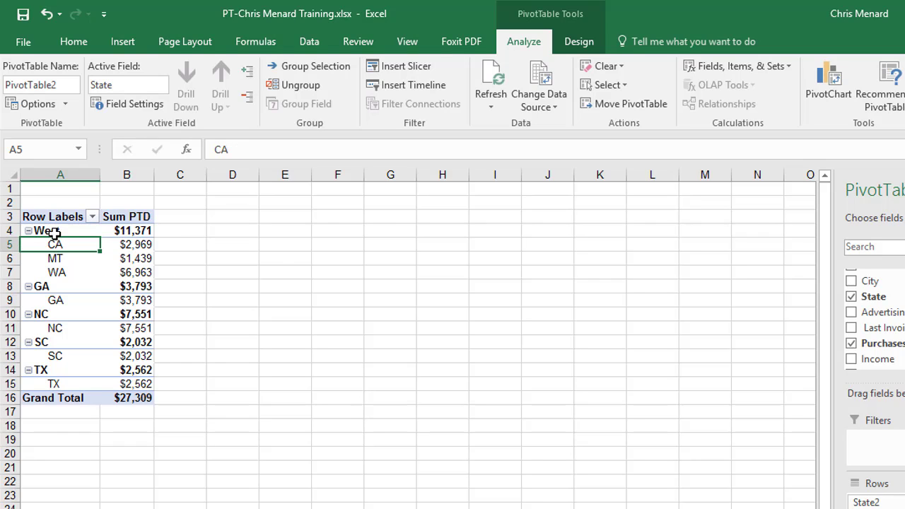
# Step: Group GA, NC, SC and TX into a second group named 'South' totalling $15,938
pyautogui.click(57, 301)
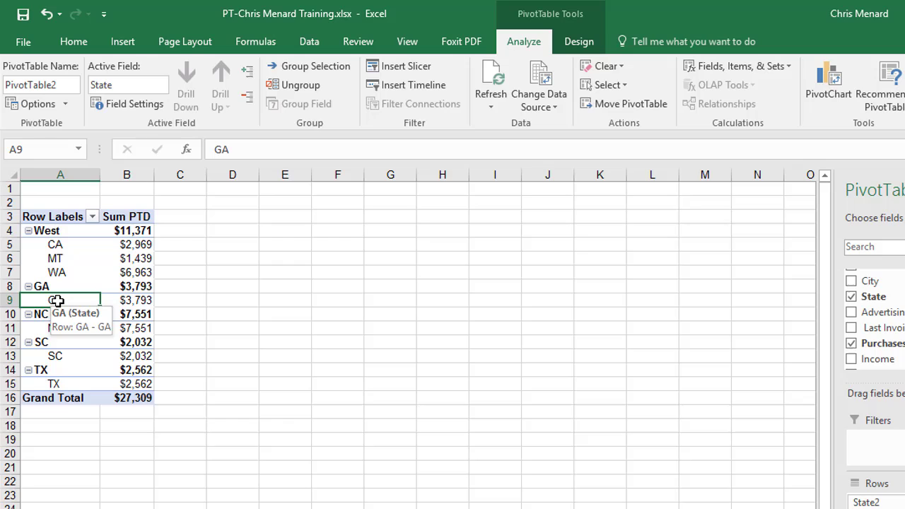
pyautogui.click(62, 340)
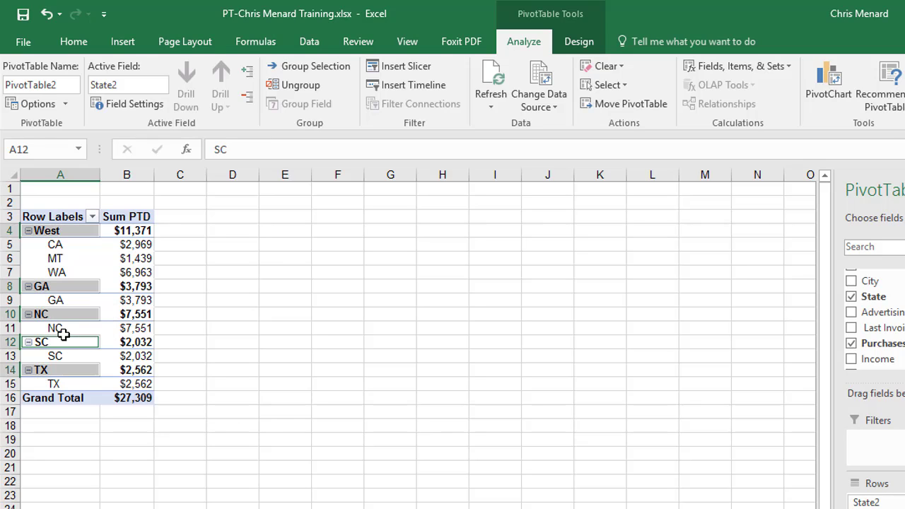
pyautogui.click(58, 300)
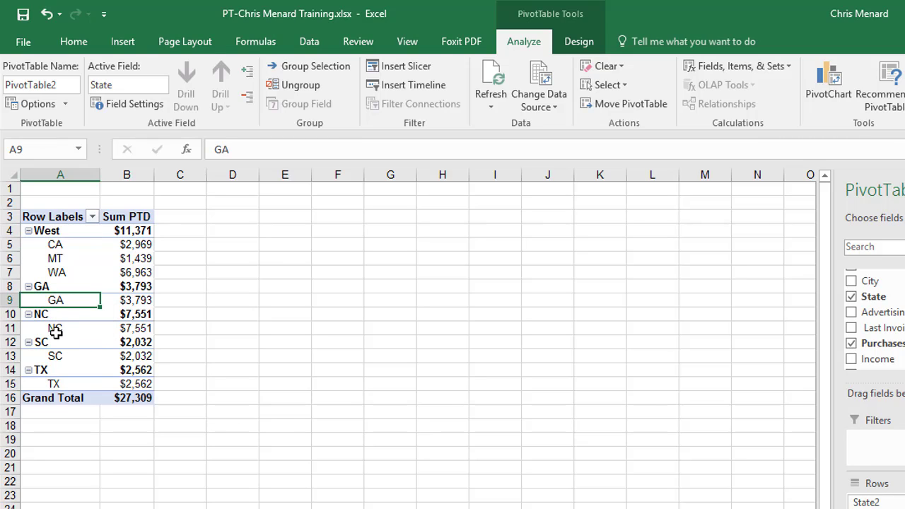
pyautogui.keyDown('ctrl'); pyautogui.click(57, 329); pyautogui.keyUp('ctrl')
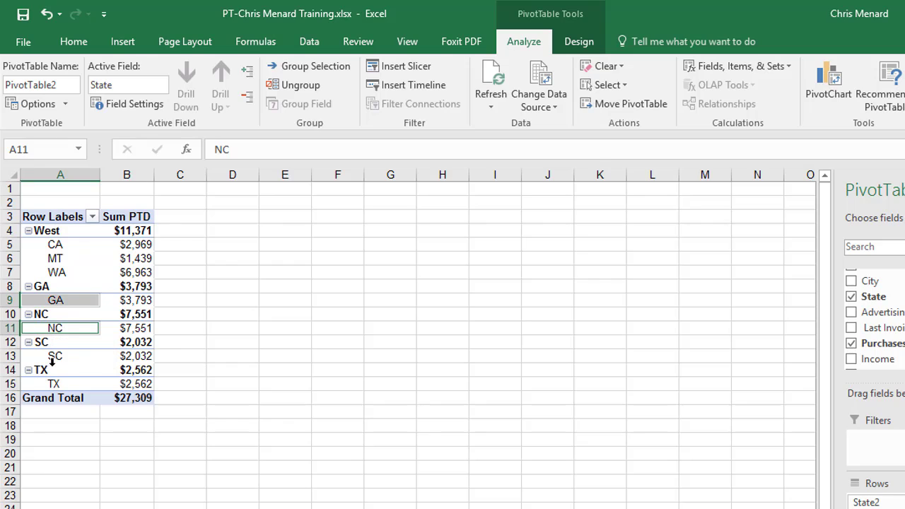
pyautogui.keyDown('ctrl'); pyautogui.click(56, 357); pyautogui.keyUp('ctrl')
pyautogui.keyDown('ctrl'); pyautogui.click(55, 384); pyautogui.keyUp('ctrl')
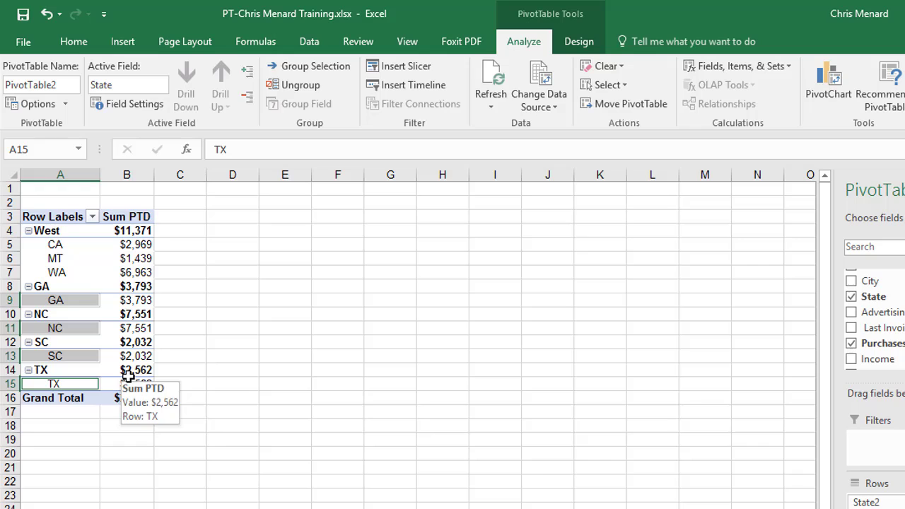
pyautogui.click(316, 74)
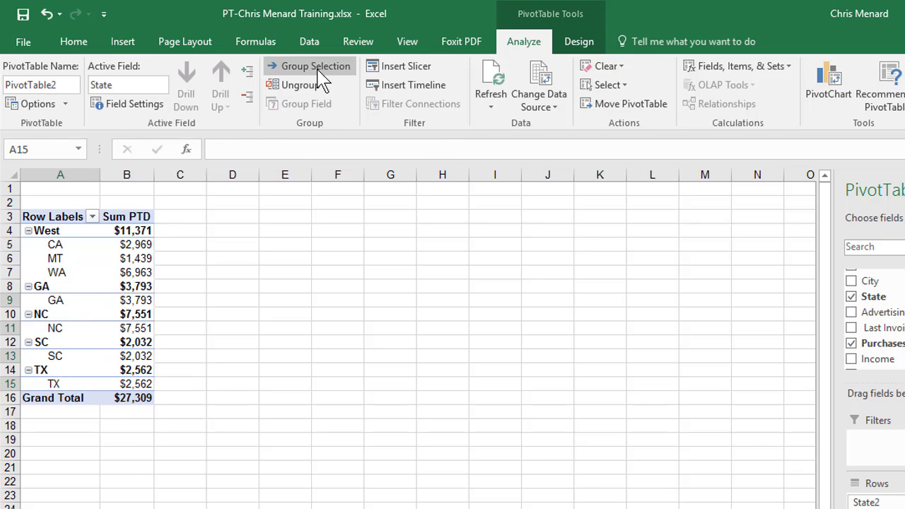
pyautogui.click(59, 288)
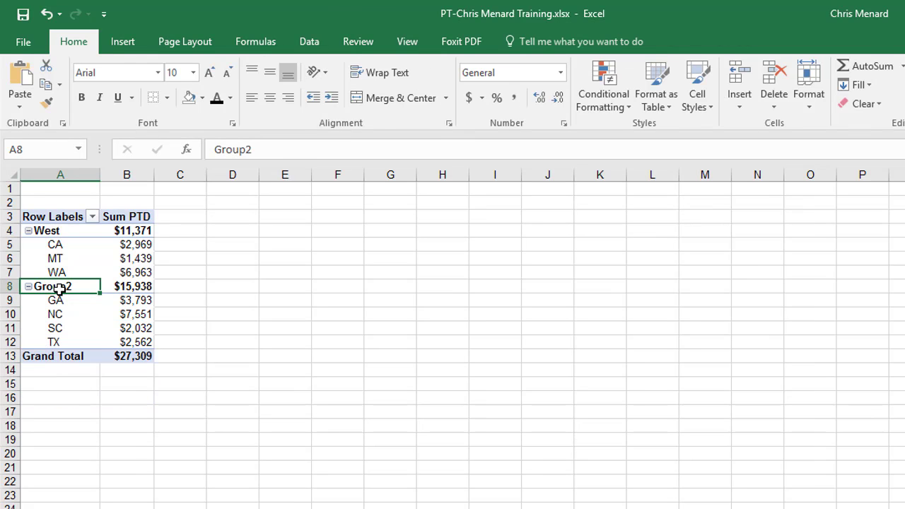
pyautogui.write('South')
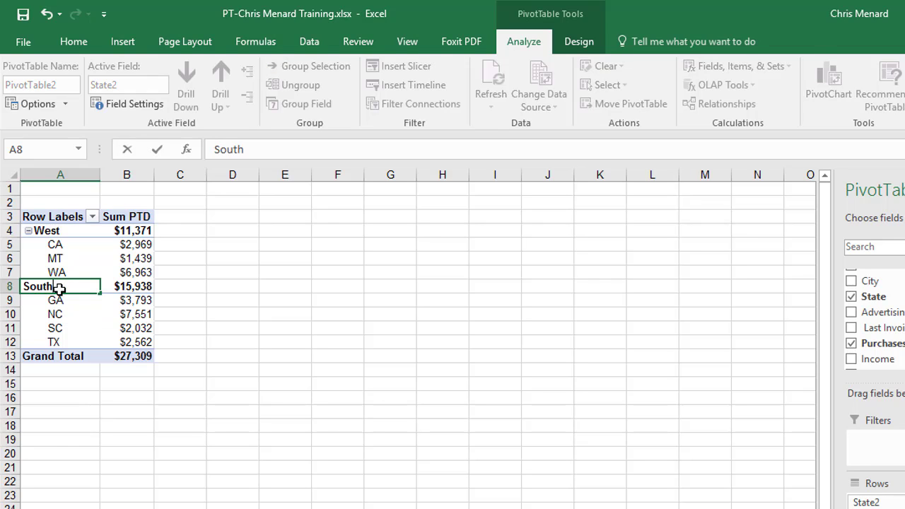
pyautogui.press('Return')
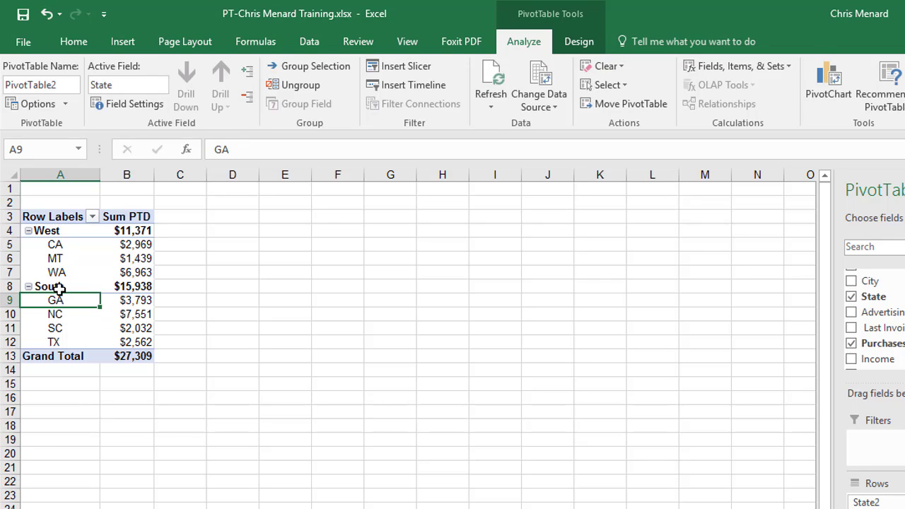
pyautogui.click(139, 288)
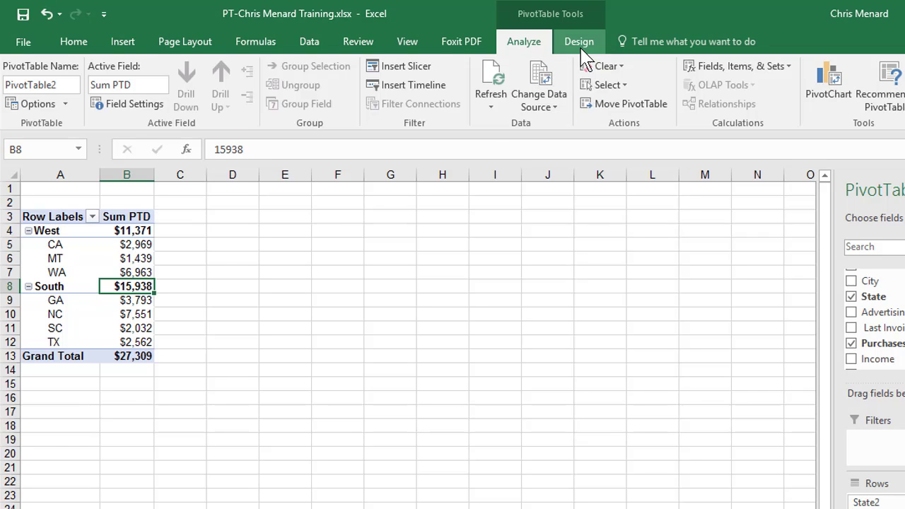
# Step: Insert a blank line after each item so West and South are separated in the pivot
pyautogui.click(581, 47)
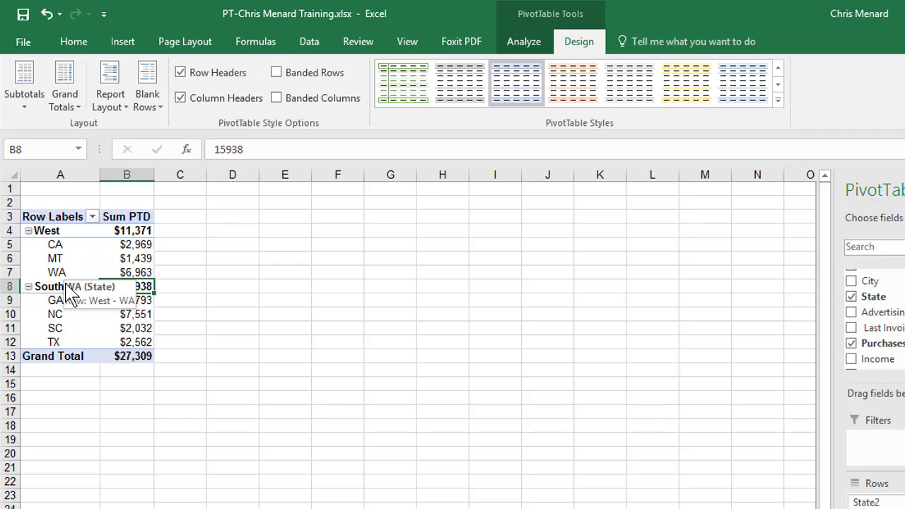
pyautogui.click(149, 115)
pyautogui.click(174, 135)
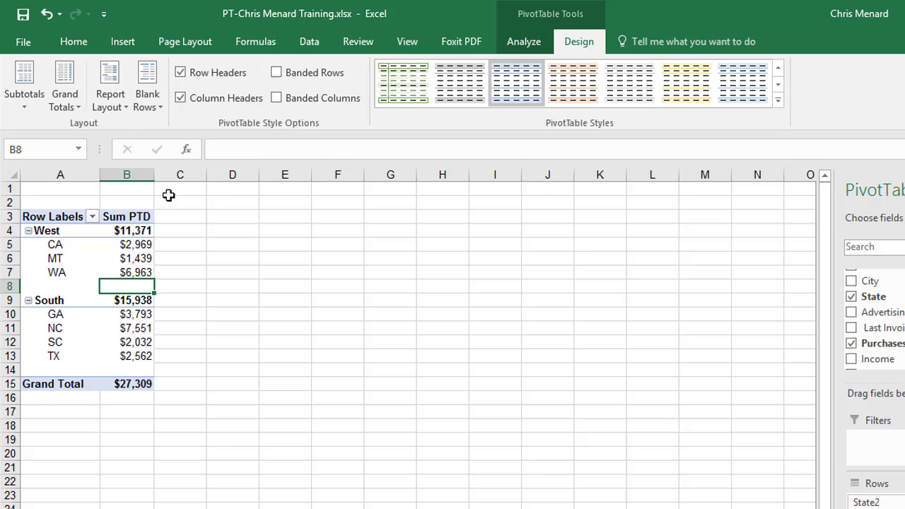
pyautogui.click(148, 104)
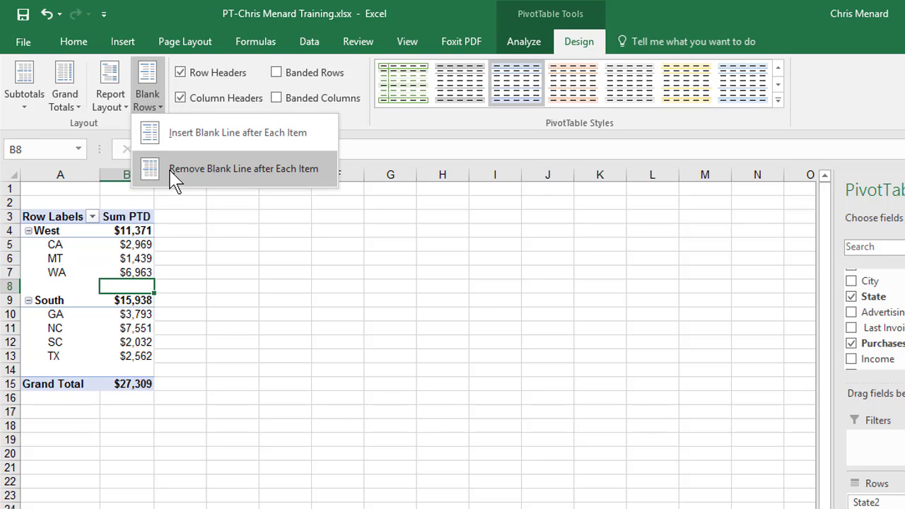
pyautogui.click(170, 170)
pyautogui.click(153, 110)
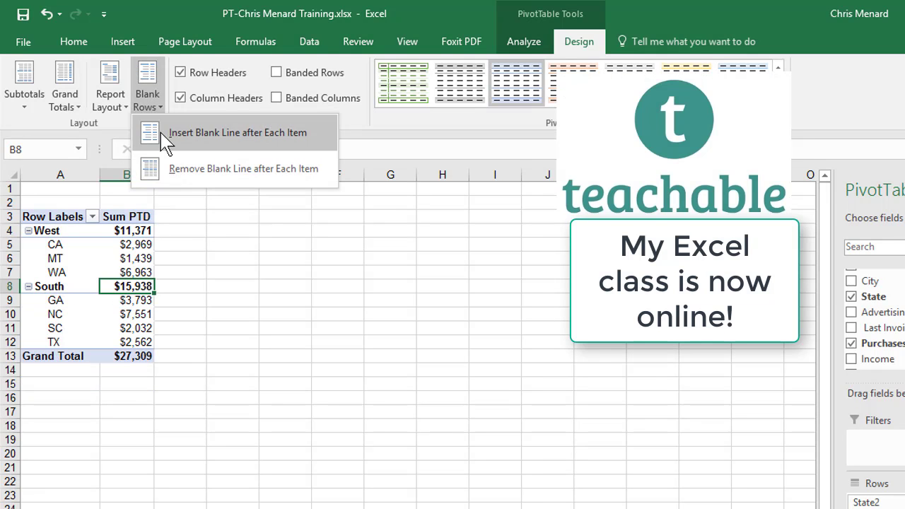
pyautogui.click(170, 132)
pyautogui.click(126, 254)
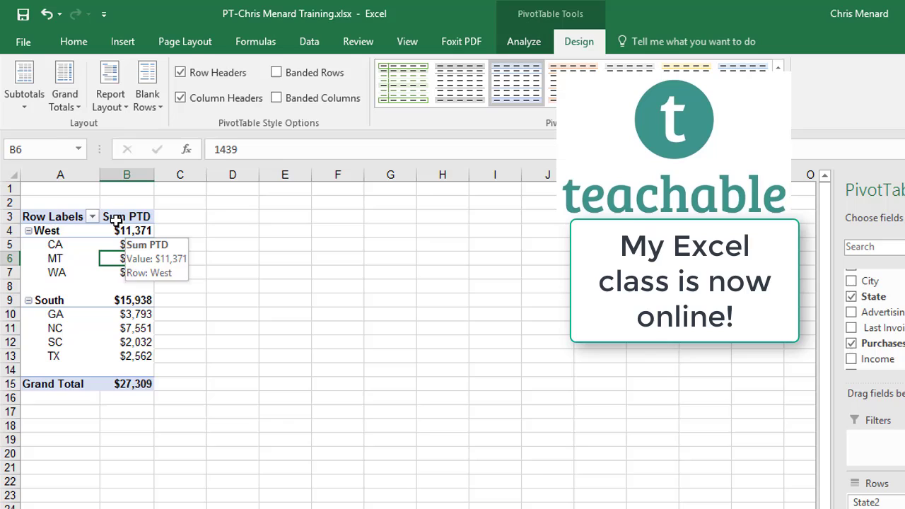
# Step: Show subtotals at the bottom of each group: West Total $11,371 and South Total $15,938
pyautogui.click(24, 112)
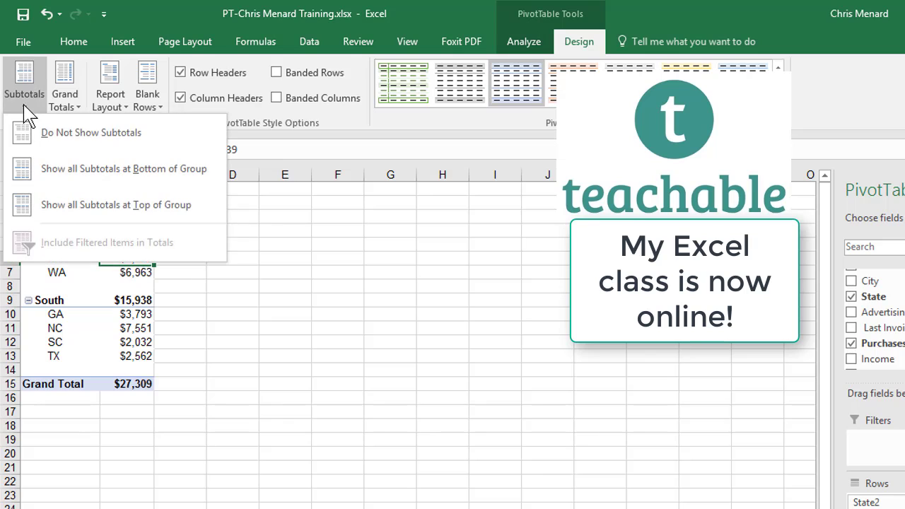
pyautogui.click(62, 173)
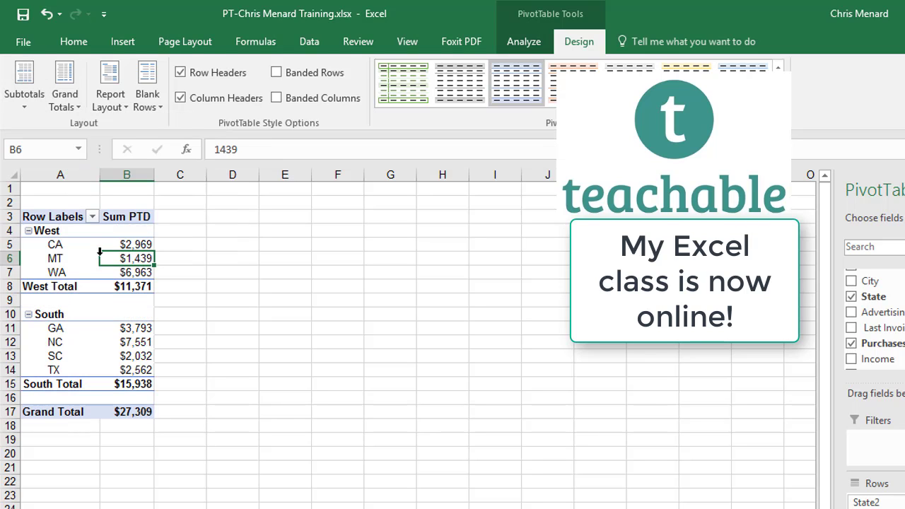
pyautogui.click(24, 103)
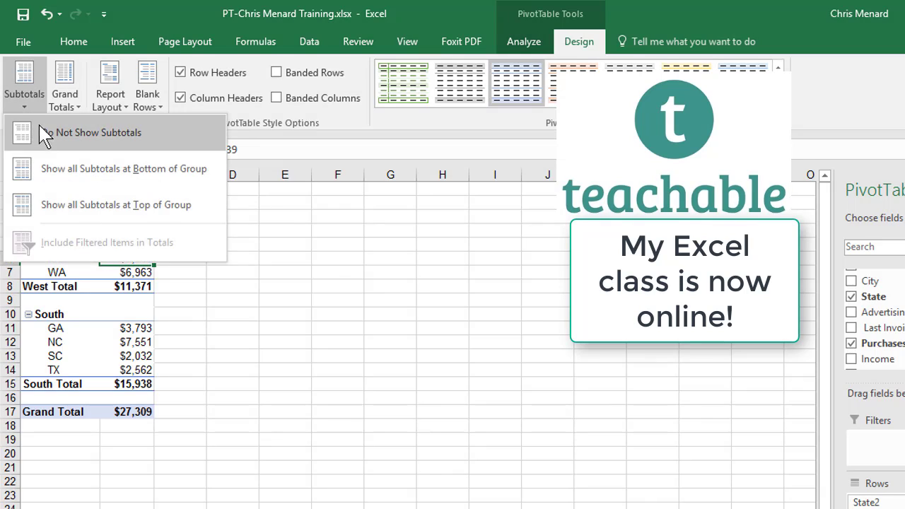
pyautogui.press('Escape')
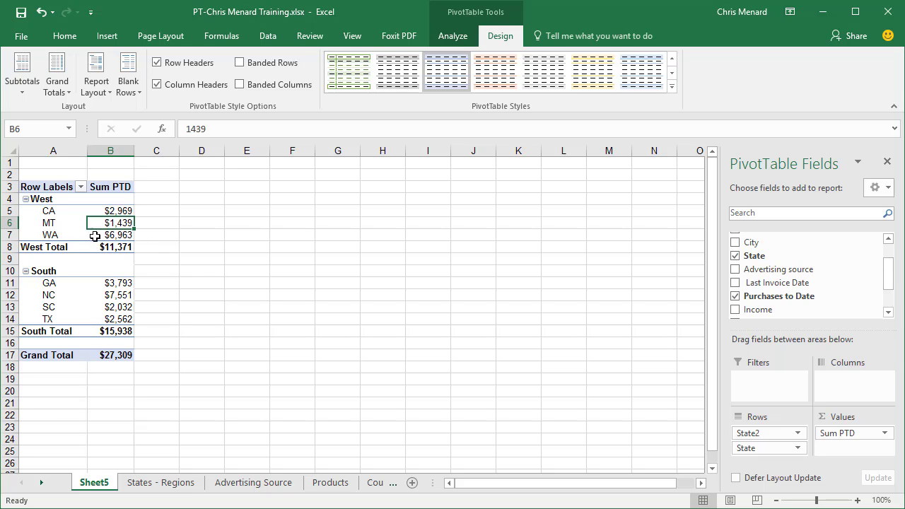
# Step: Start a new row on States - Regions with customer ID 4249 and the customer's last and first name
pyautogui.click(162, 482)
pyautogui.scroll(-9, 188, 408)
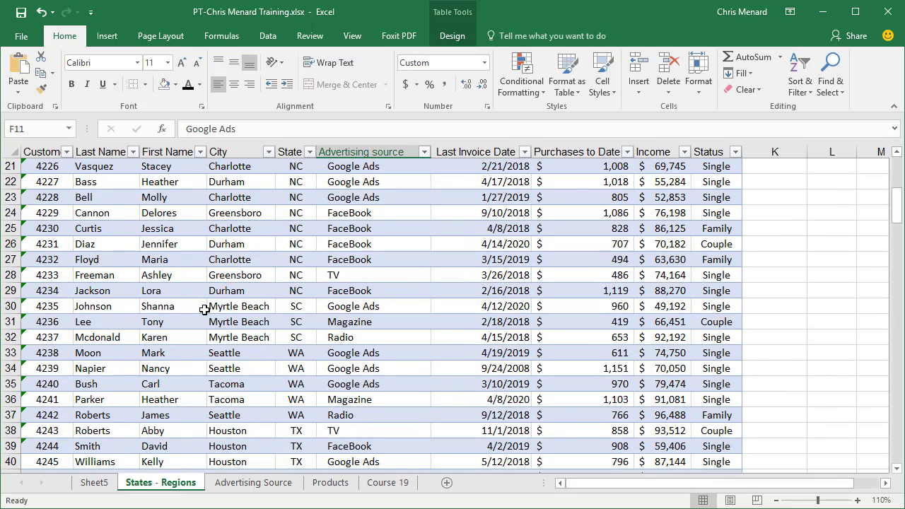
pyautogui.click(55, 290)
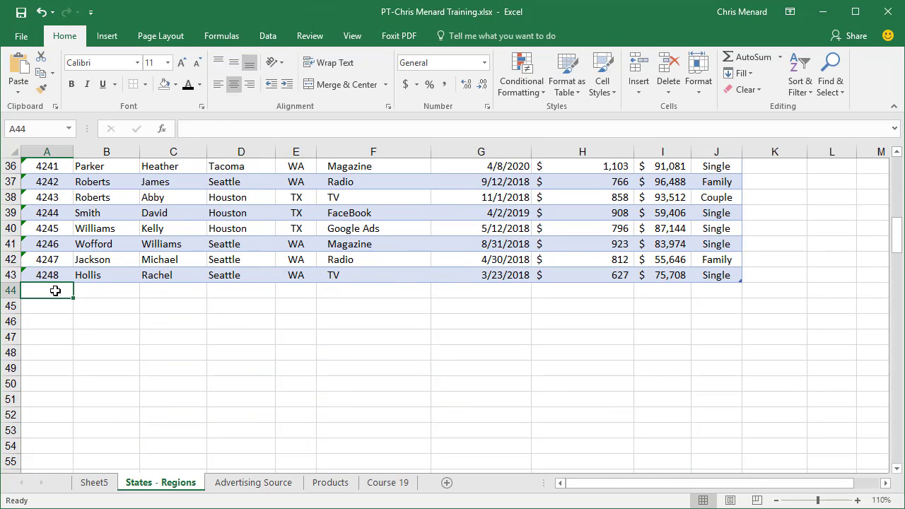
pyautogui.write("'4")
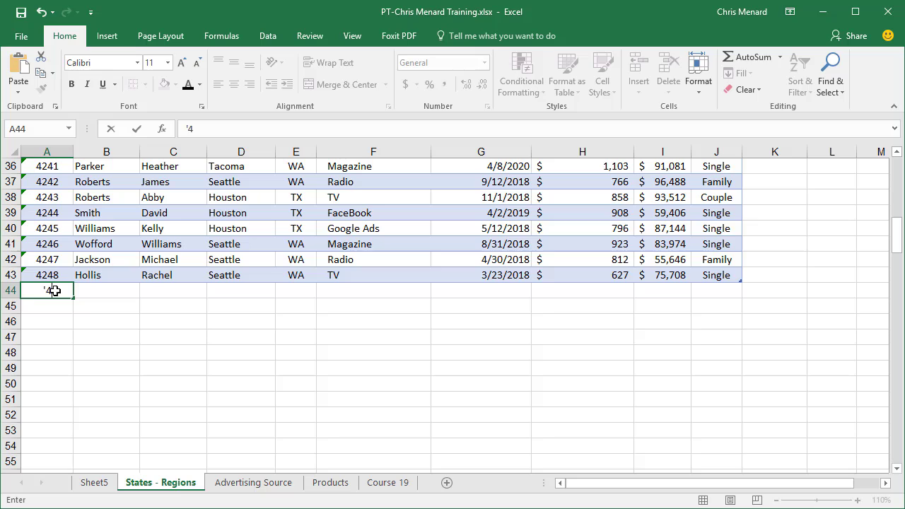
pyautogui.write('249')
pyautogui.press('Tab')
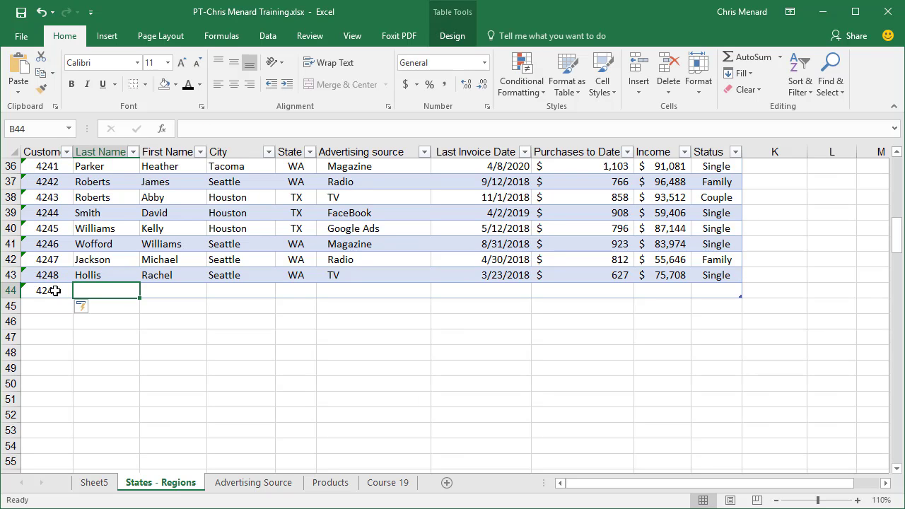
pyautogui.write('Menard')
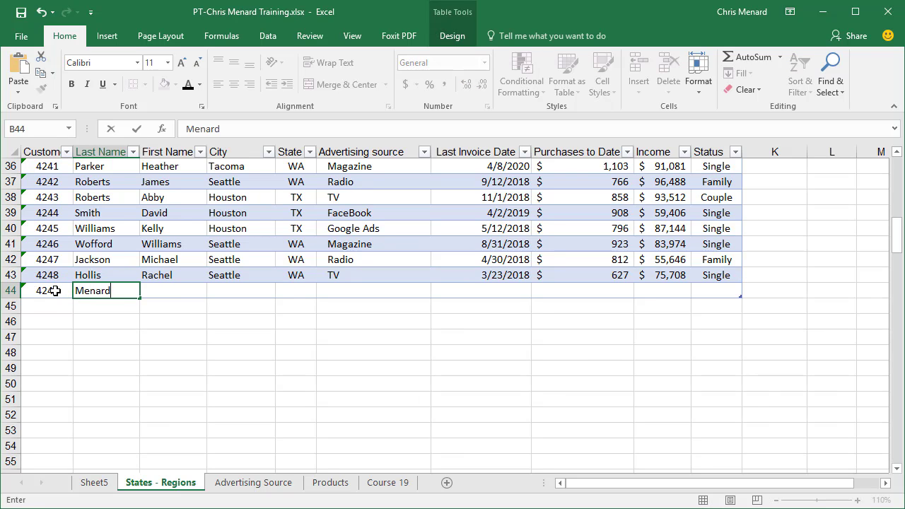
pyautogui.press('Tab')
pyautogui.write('Chris')
pyautogui.press('Tab')
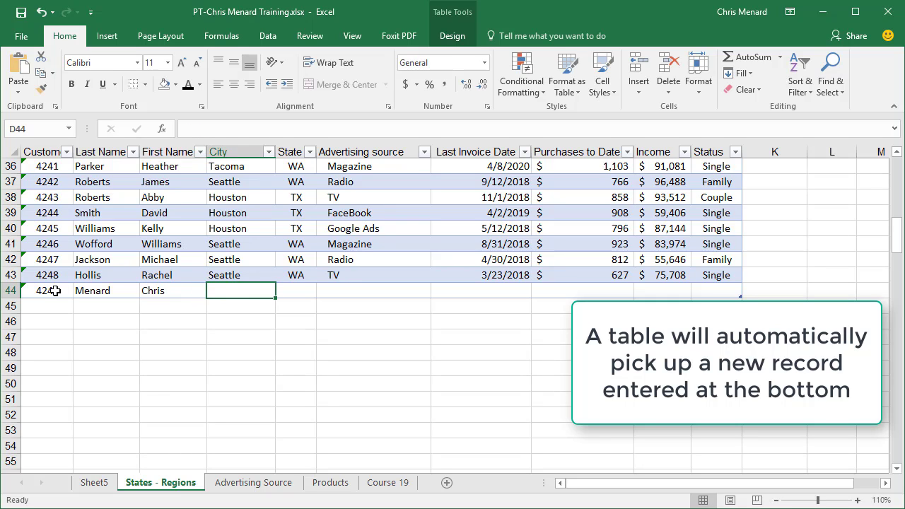
# Step: Fill in city LA, state CA and Purchases to Date 5000 for the new record
pyautogui.write('Los An')
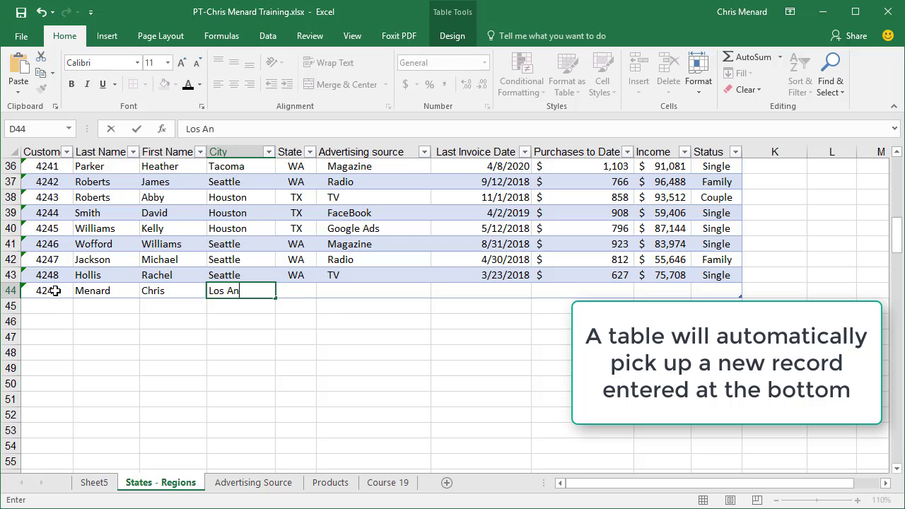
pyautogui.press('BackSpace')
pyautogui.press('BackSpace')
pyautogui.press('BackSpace')
pyautogui.write('LA')
pyautogui.press('Tab')
pyautogui.write('CA')
pyautogui.press('Tab')
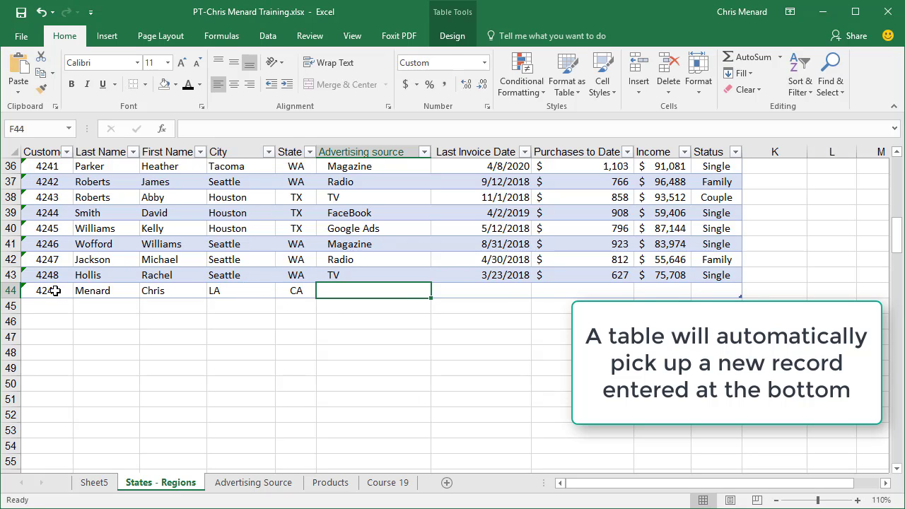
pyautogui.press('Tab')
pyautogui.press('Tab')
pyautogui.press('Tab')
pyautogui.hotkey('shift', 'Tab')
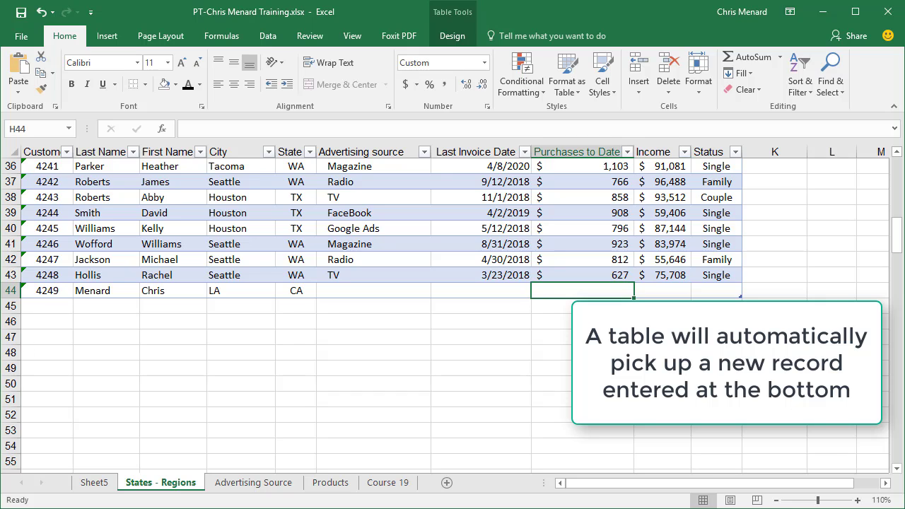
pyautogui.click(92, 487)
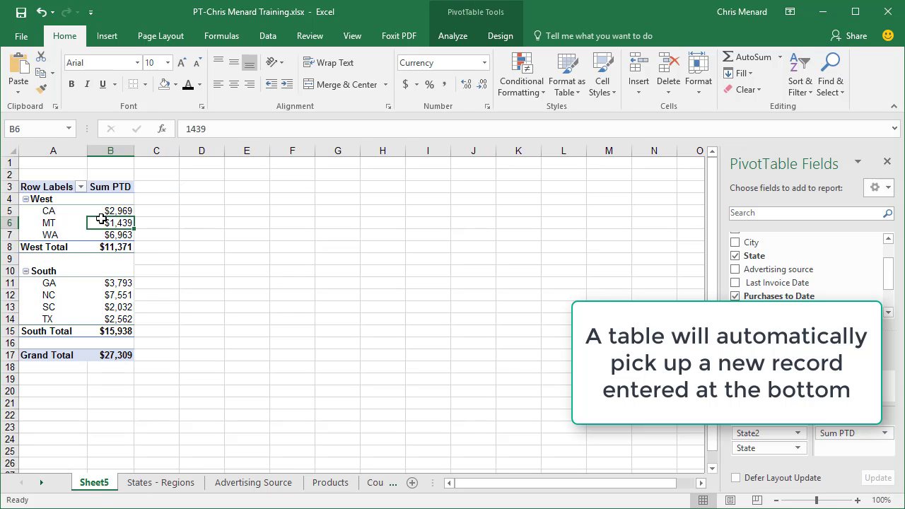
pyautogui.click(198, 483)
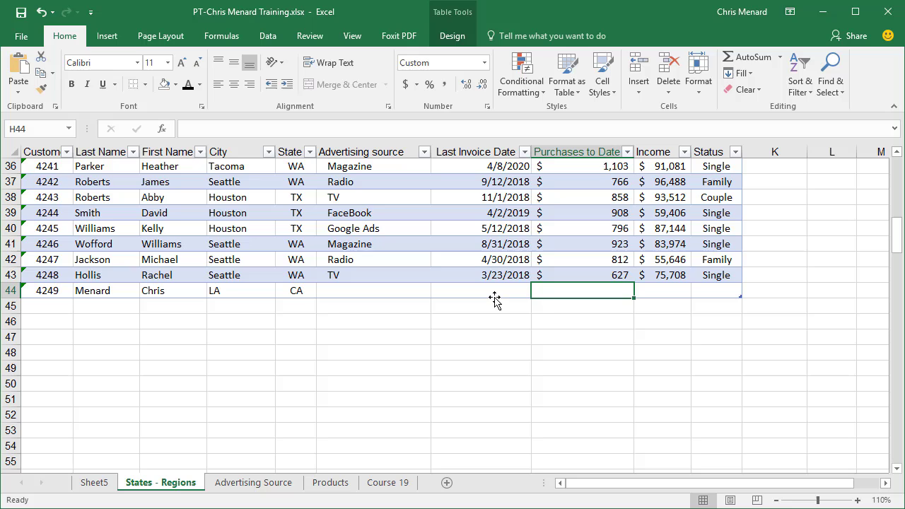
pyautogui.write('5000')
pyautogui.press('Return')
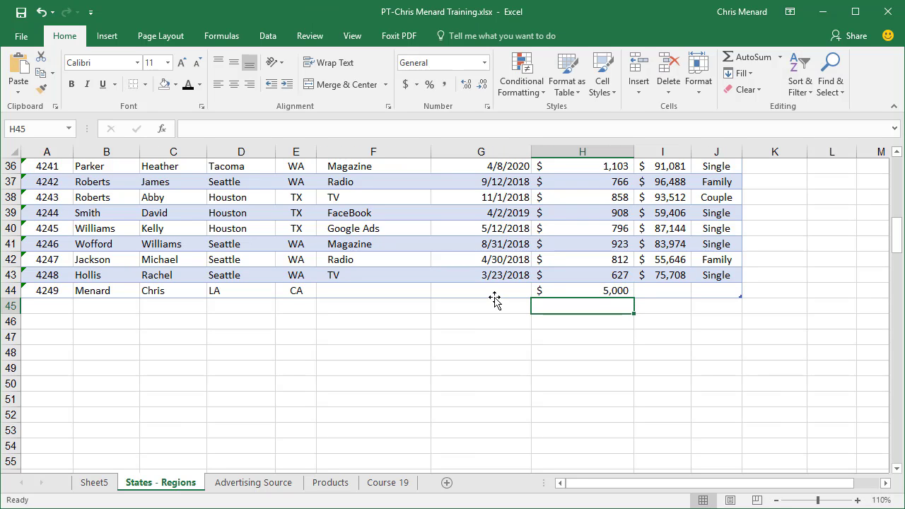
# Step: Refresh the Sheet5 PivotTable so CA shows $7,969 and the grand total $32,309
pyautogui.click(92, 483)
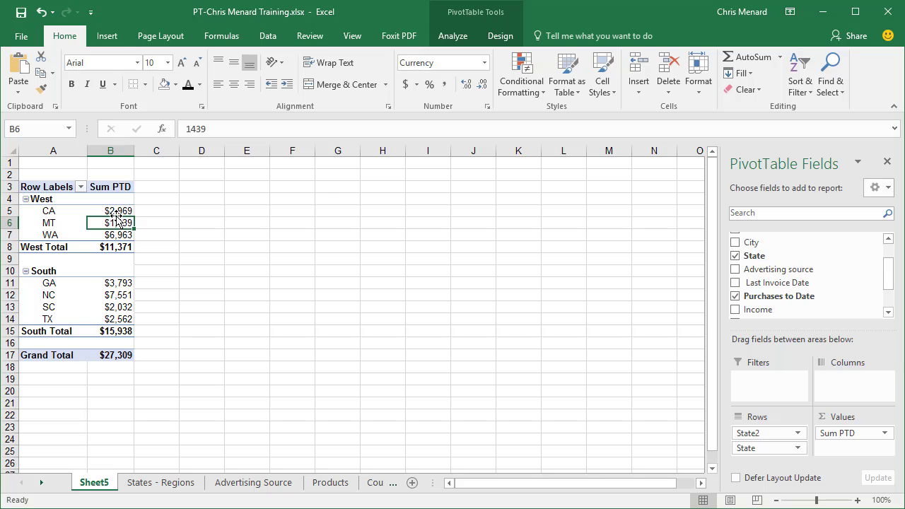
pyautogui.click(457, 39)
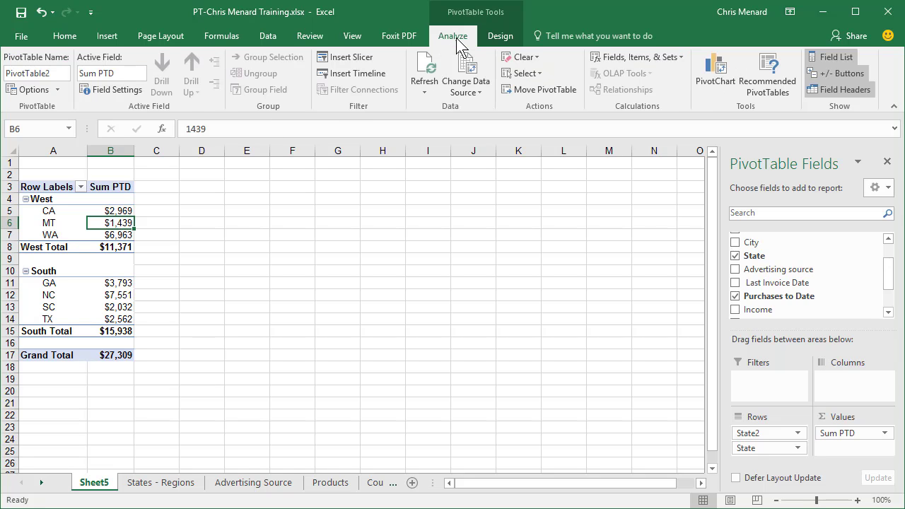
pyautogui.click(426, 67)
pyautogui.click(182, 482)
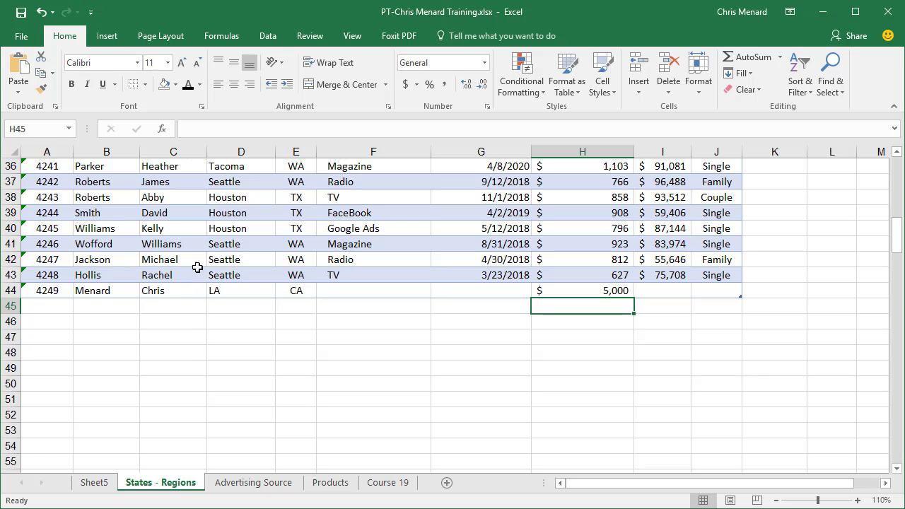
# Step: Add customer '4250 in row 45 with state TN and Purchases to Date 2500
pyautogui.click(66, 307)
pyautogui.write("'")
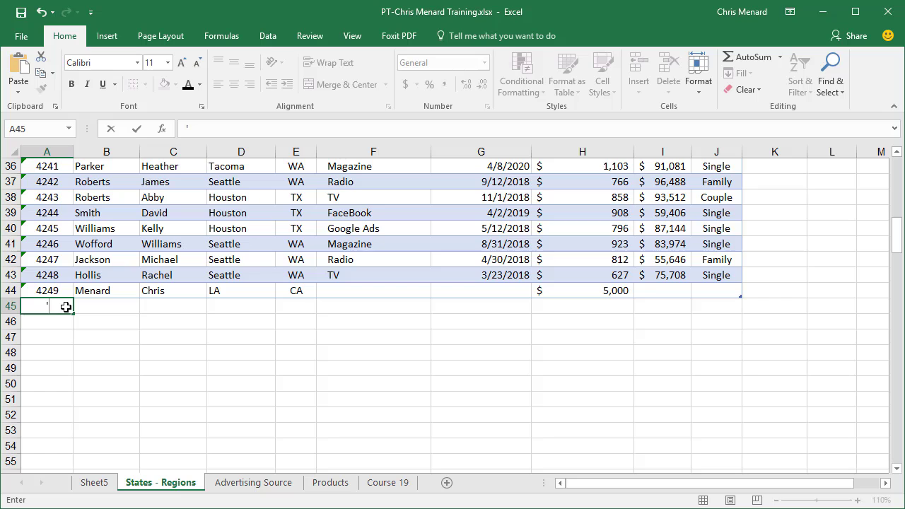
pyautogui.write('4250')
pyautogui.press('Tab')
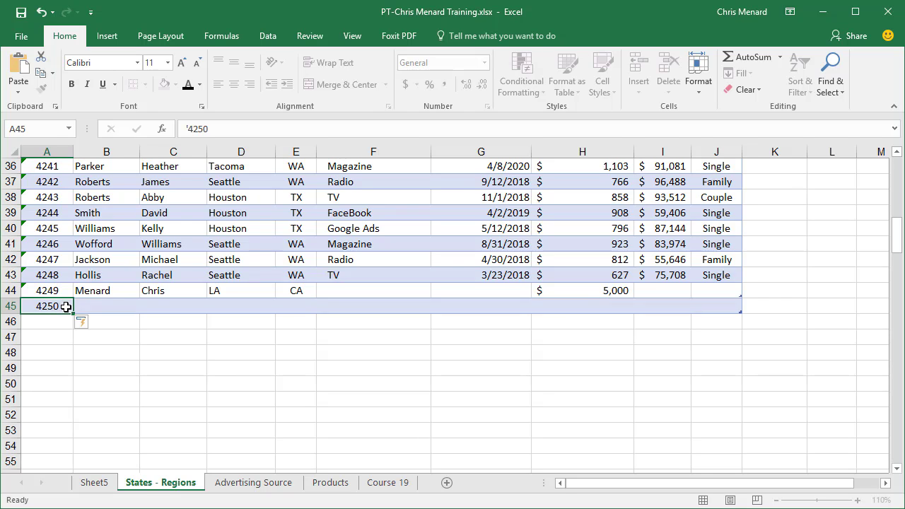
pyautogui.click(94, 482)
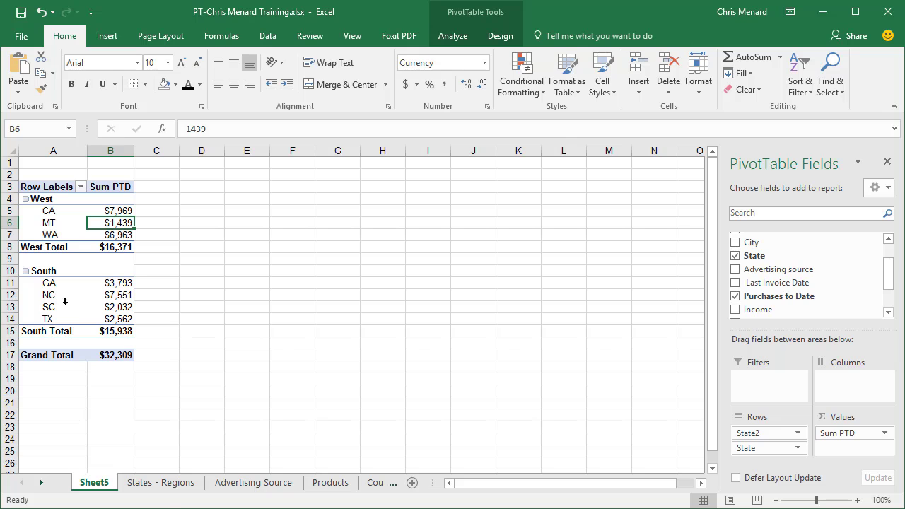
pyautogui.click(166, 483)
pyautogui.click(306, 305)
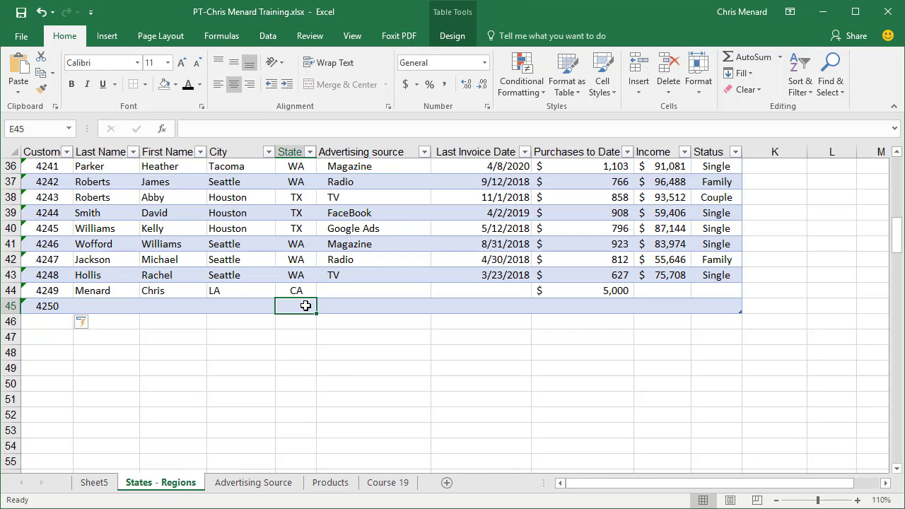
pyautogui.write('TN')
pyautogui.press('Tab')
pyautogui.press('Tab')
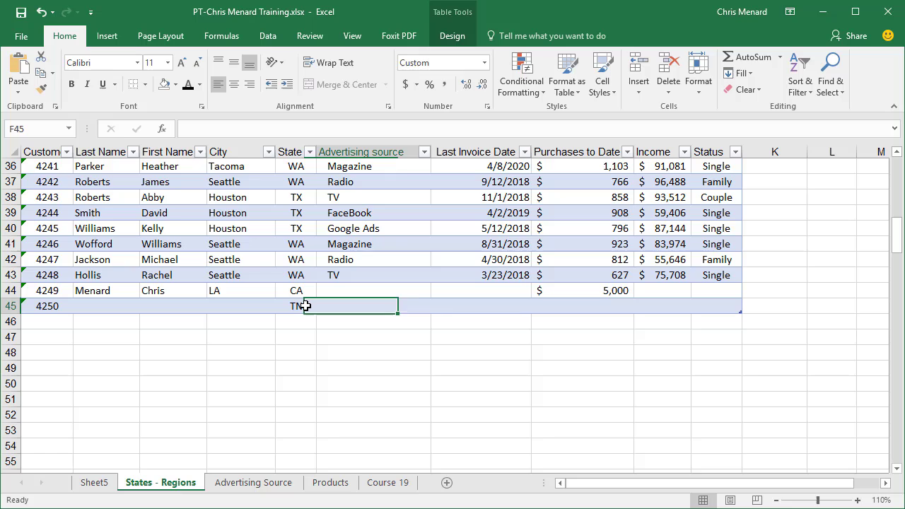
pyautogui.press('Tab')
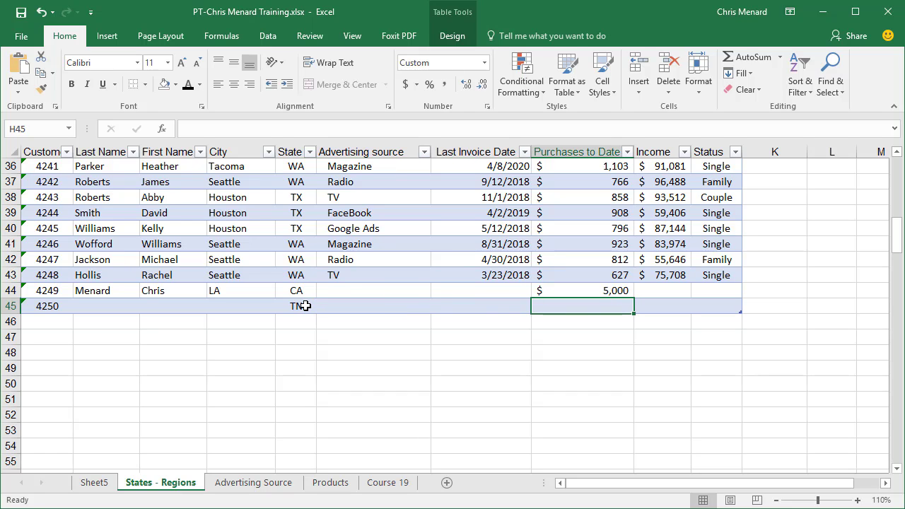
pyautogui.write('2500')
pyautogui.press('Return')
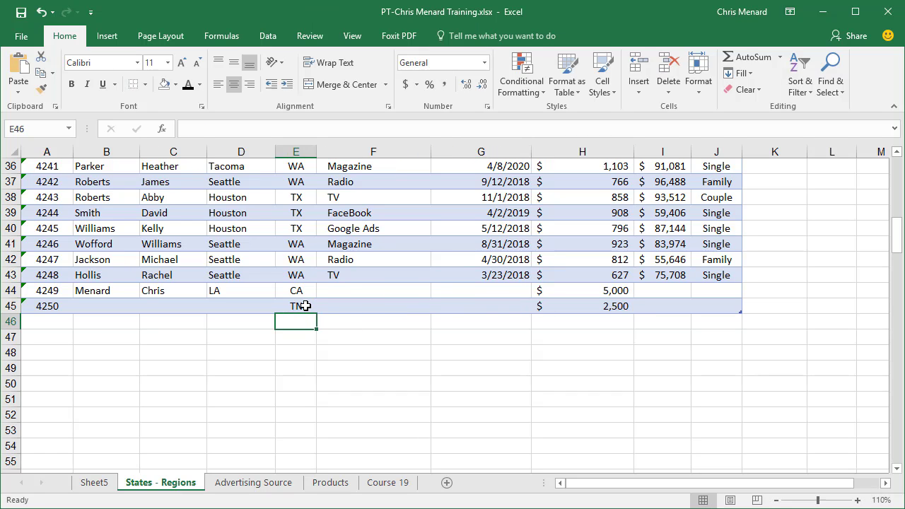
# Step: Refresh the Sheet5 PivotTable so TN appears and the grand total reaches $34,809
pyautogui.click(107, 486)
pyautogui.click(115, 307)
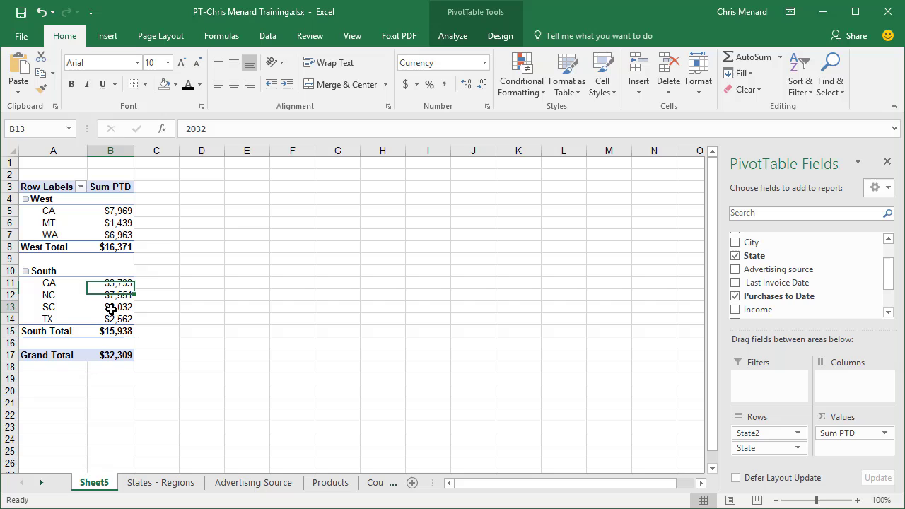
pyautogui.click(443, 44)
pyautogui.click(428, 65)
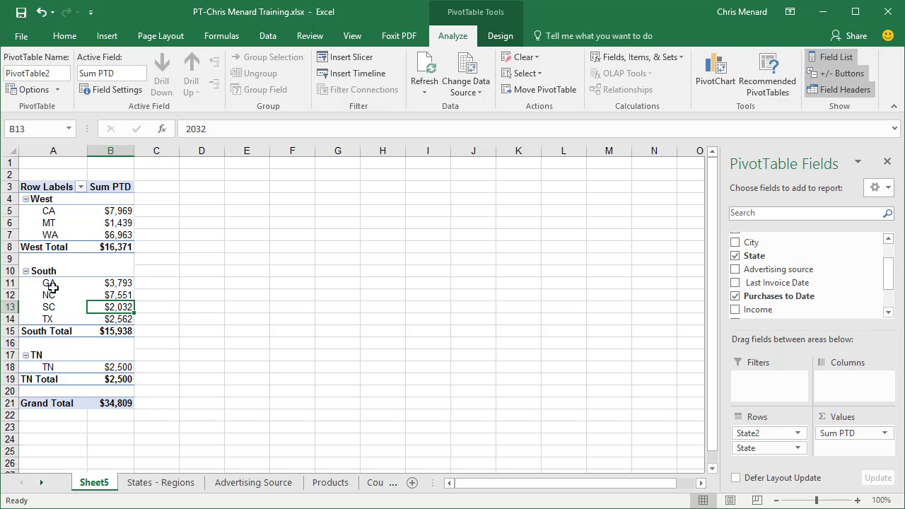
# Step: Group GA, NC, SC, TX and TN together and name the group South
pyautogui.moveTo(54, 284); pyautogui.dragTo(53, 322)
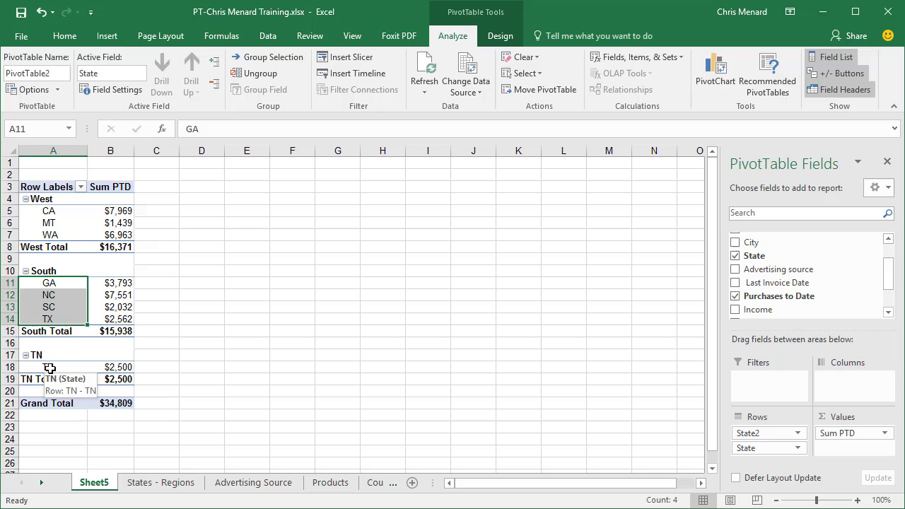
pyautogui.keyDown('ctrl'); pyautogui.click(51, 368); pyautogui.keyUp('ctrl')
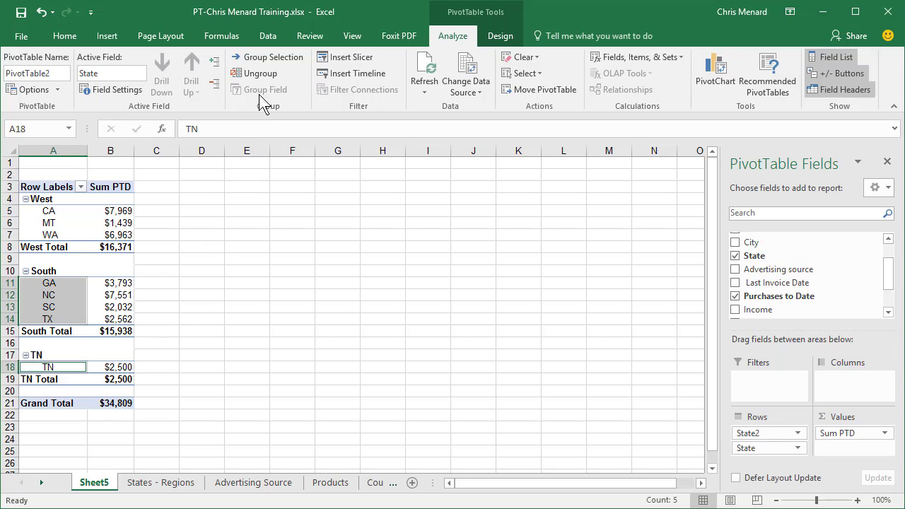
pyautogui.click(274, 60)
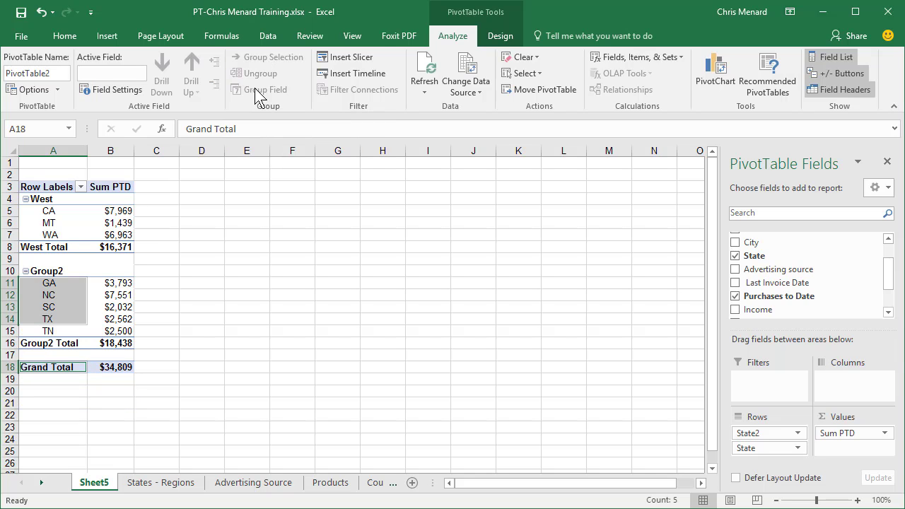
pyautogui.click(57, 272)
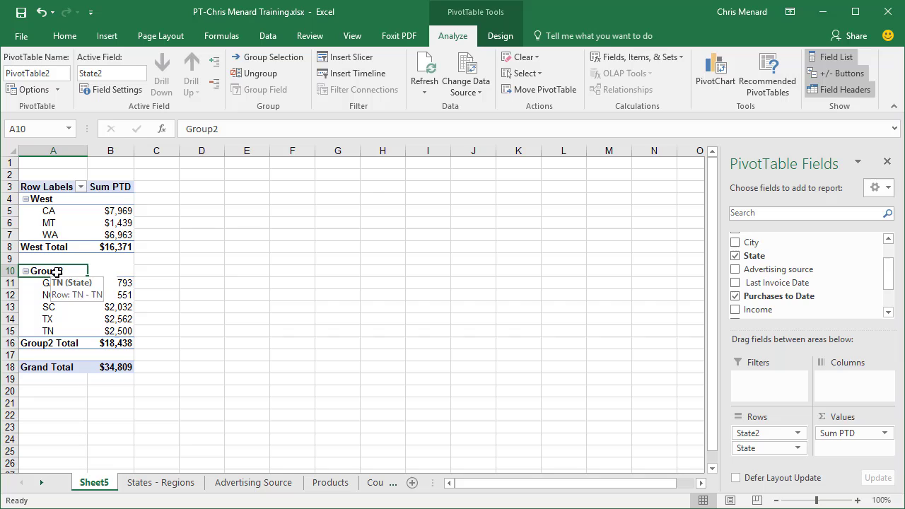
pyautogui.write('South')
pyautogui.press('Return')
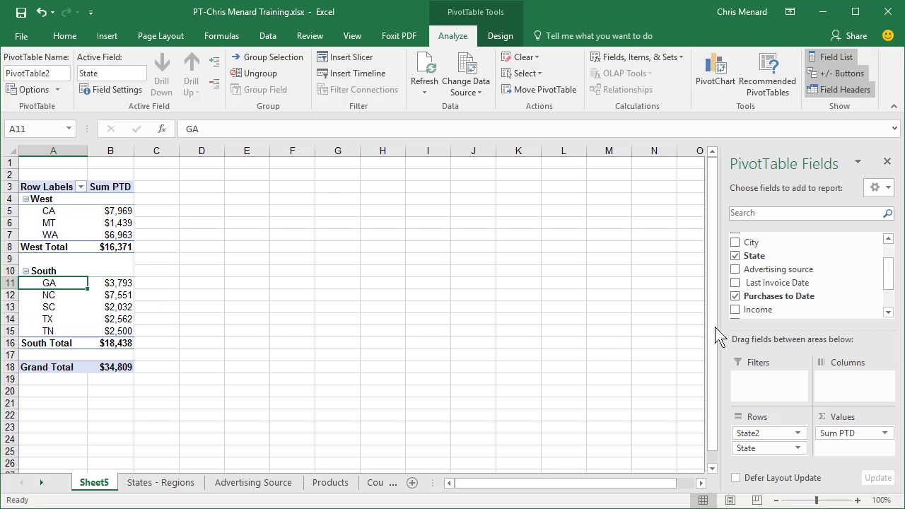
pyautogui.scroll(-2, 884, 285)
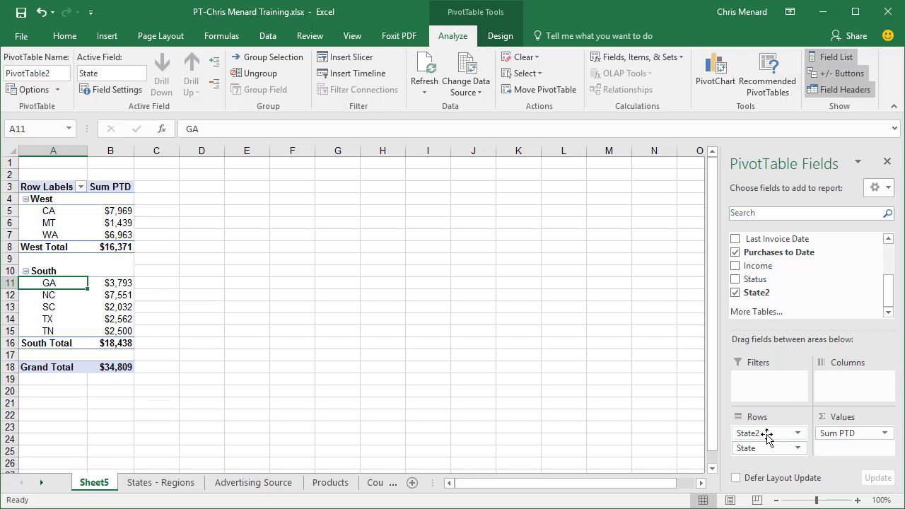
pyautogui.moveTo(768, 436); pyautogui.dragTo(690, 359)
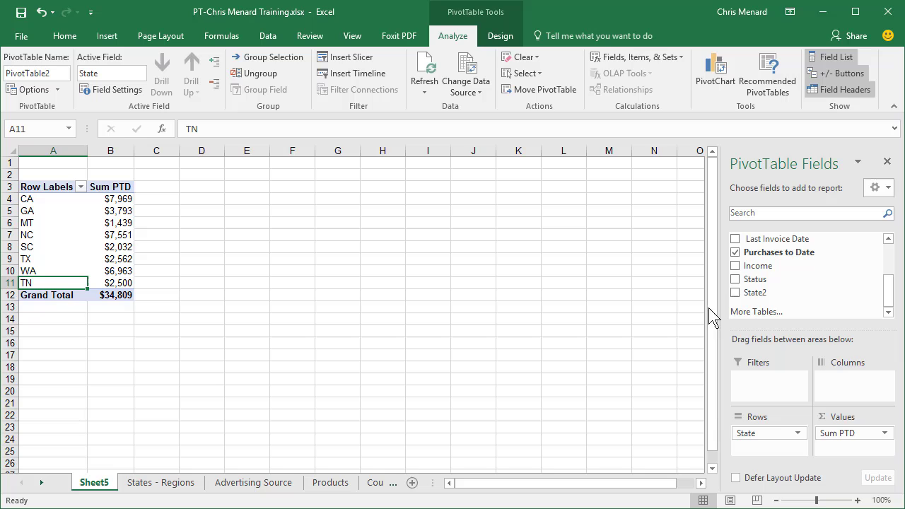
pyautogui.moveTo(751, 293); pyautogui.dragTo(762, 431)
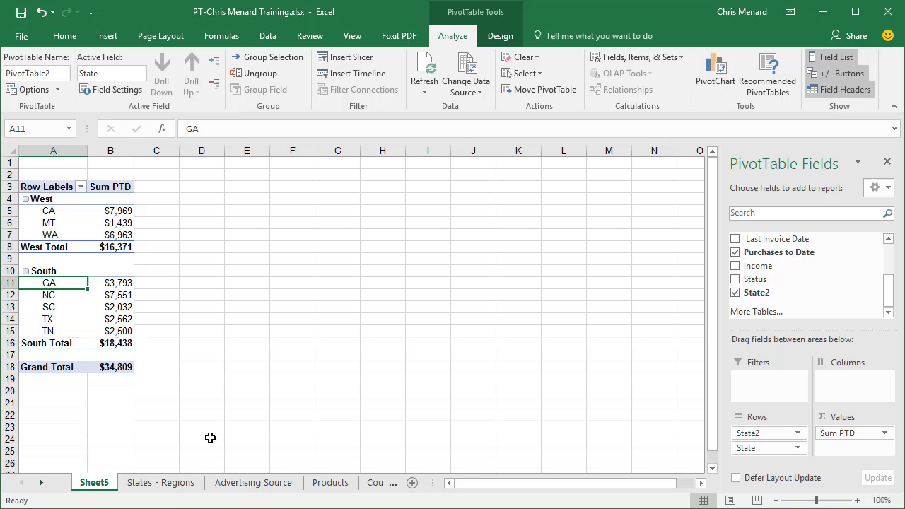
# Step: Switch to the Advertising Source sheet and scroll through its customer list
pyautogui.click(244, 483)
pyautogui.scroll(1, 356, 270)
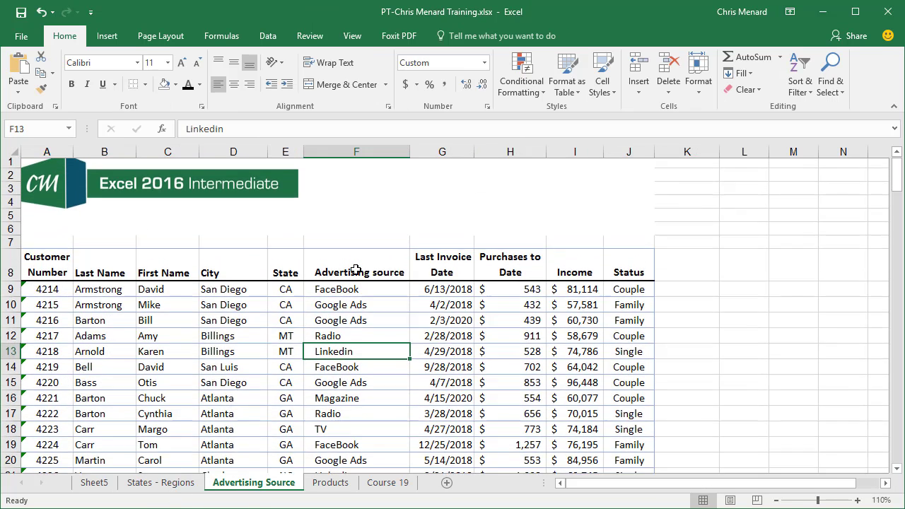
pyautogui.scroll(-1, 357, 272)
pyautogui.scroll(-1, 356, 272)
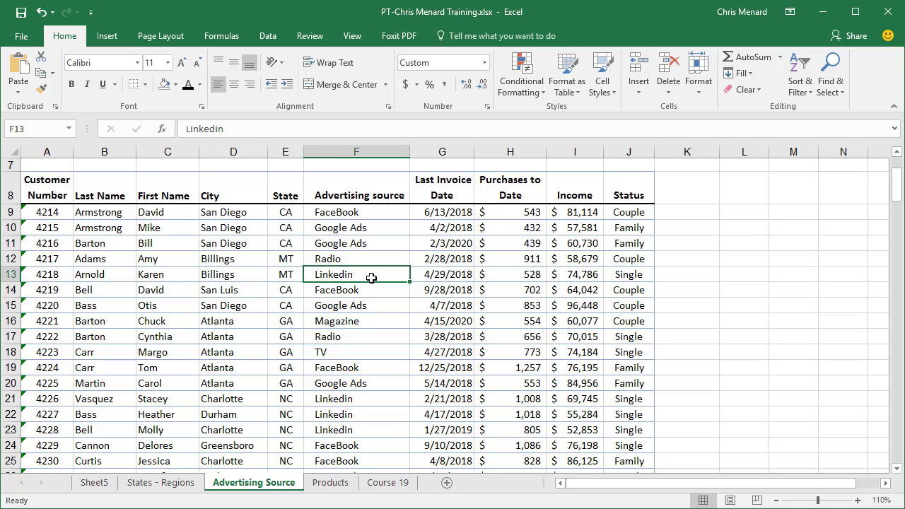
# Step: Switch to the Products sheet and scroll through the customer product table
pyautogui.click(332, 484)
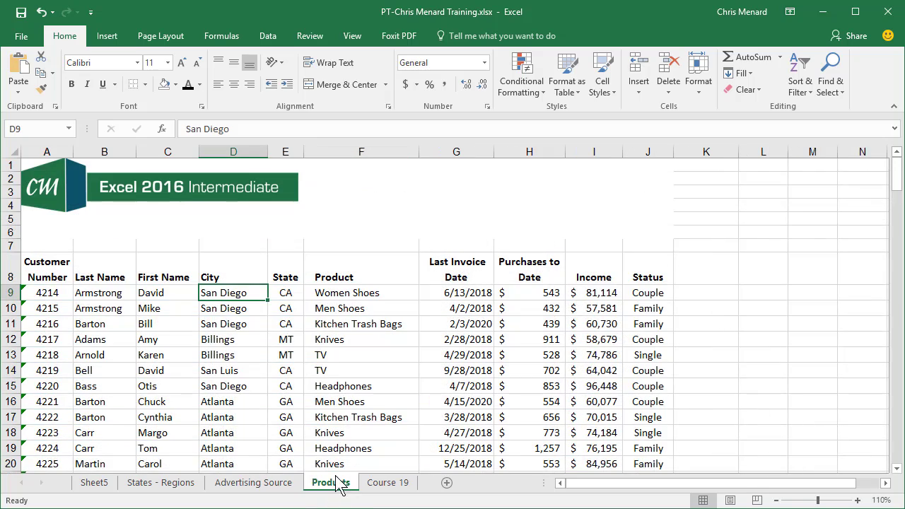
pyautogui.scroll(-2, 401, 390)
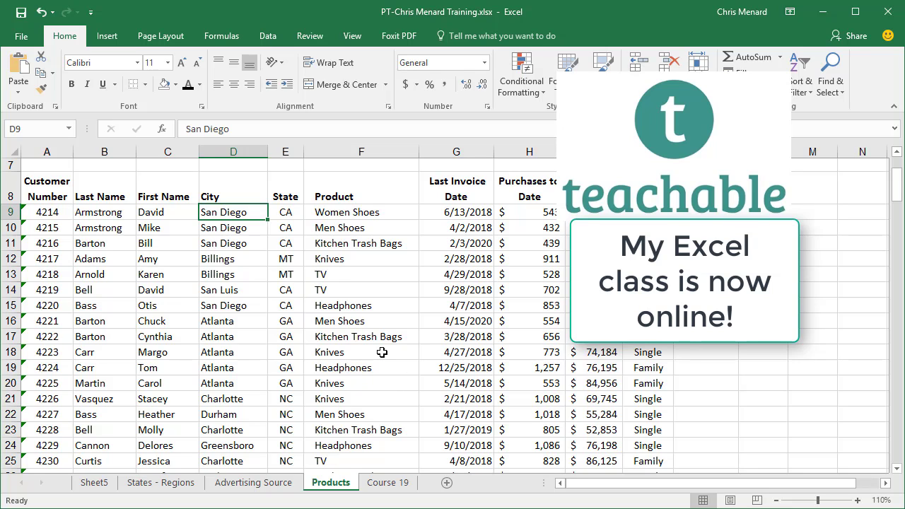
pyautogui.scroll(2, 353, 339)
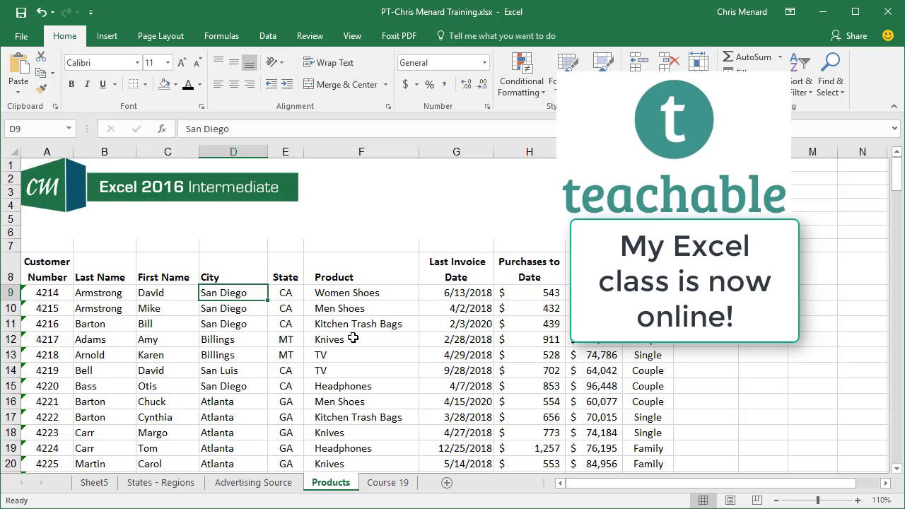